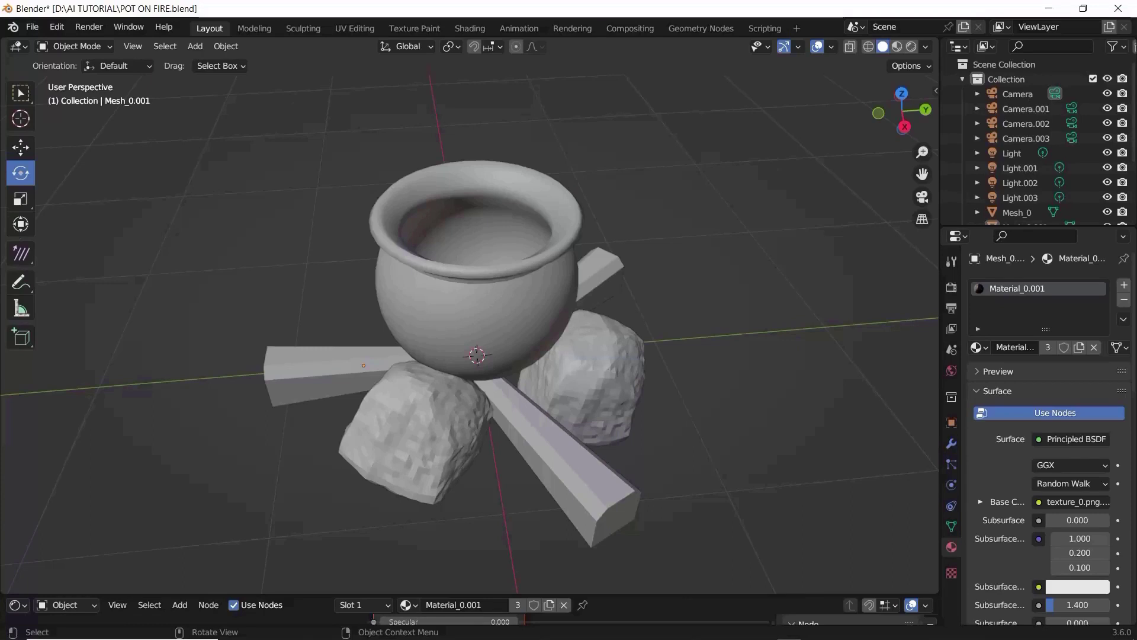
- Switch the Blender viewport to Material Preview shading so the pot, logs and rocks show textures
{"action": "left_click", "coordinate": [897, 46]}
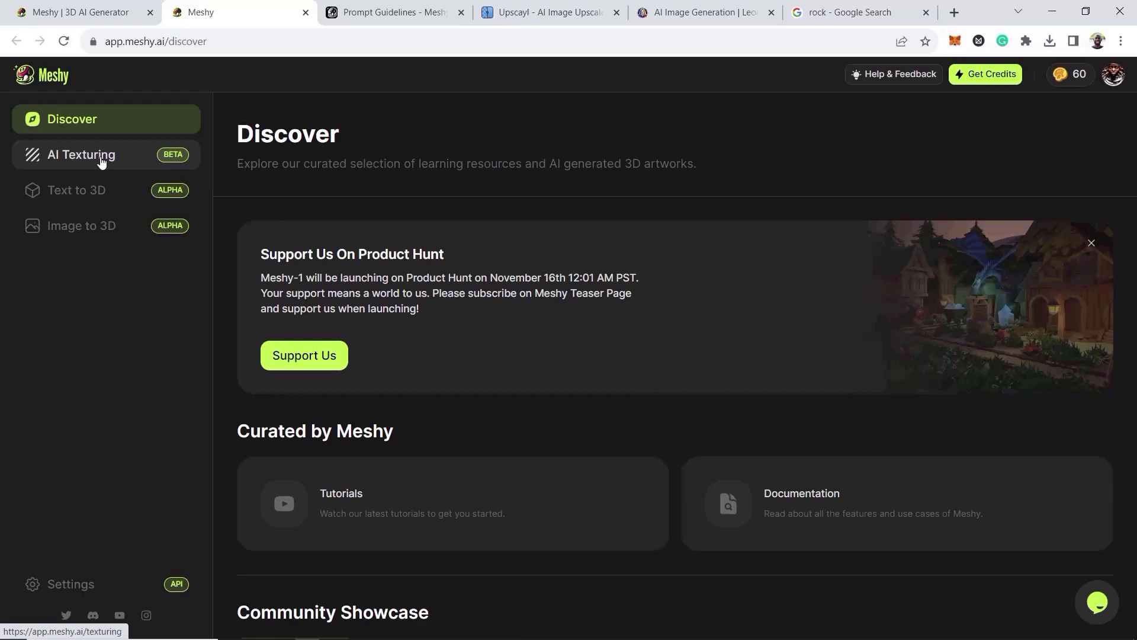
- Go to Meshy's AI Texturing section and bring up File Explorer from the taskbar
{"action": "left_click", "coordinate": [102, 159]}
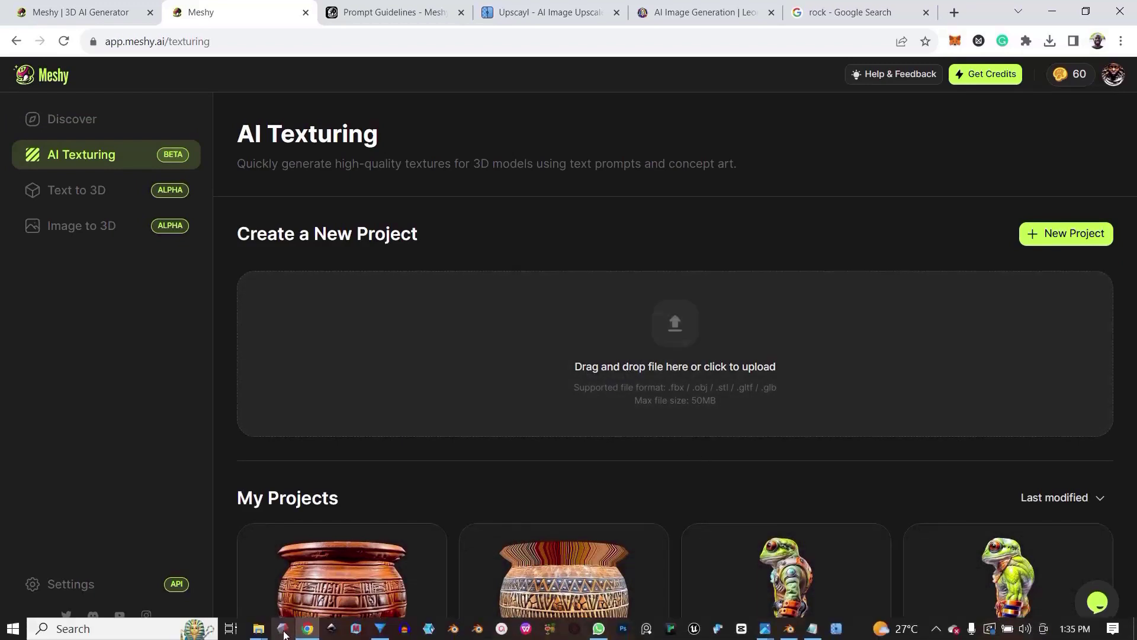
{"action": "mouse_move", "coordinate": [264, 631]}
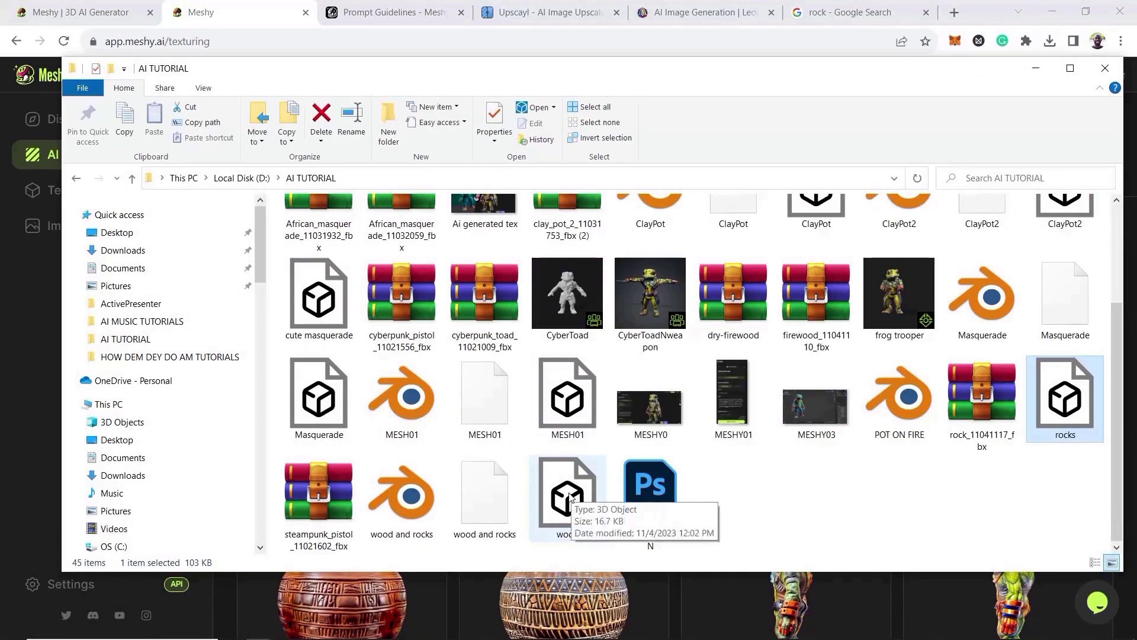
- Upload the wood model from the AI TUTORIAL folder into Meshy and view it from above
{"action": "left_click_drag", "start_coordinate": [570, 497], "coordinate": [698, 383]}
{"action": "left_click_drag", "start_coordinate": [554, 355], "coordinate": [639, 348]}
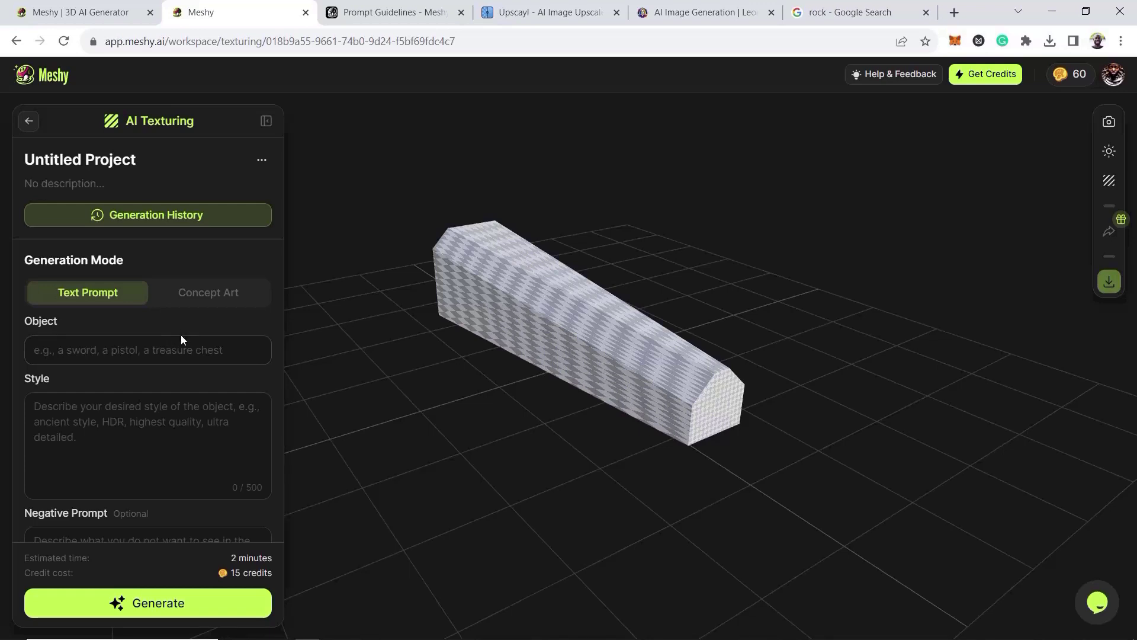
- Rename the Untitled Project, entering FIREWOOD as its new name
{"action": "left_click", "coordinate": [261, 161]}
{"action": "left_click", "coordinate": [225, 186]}
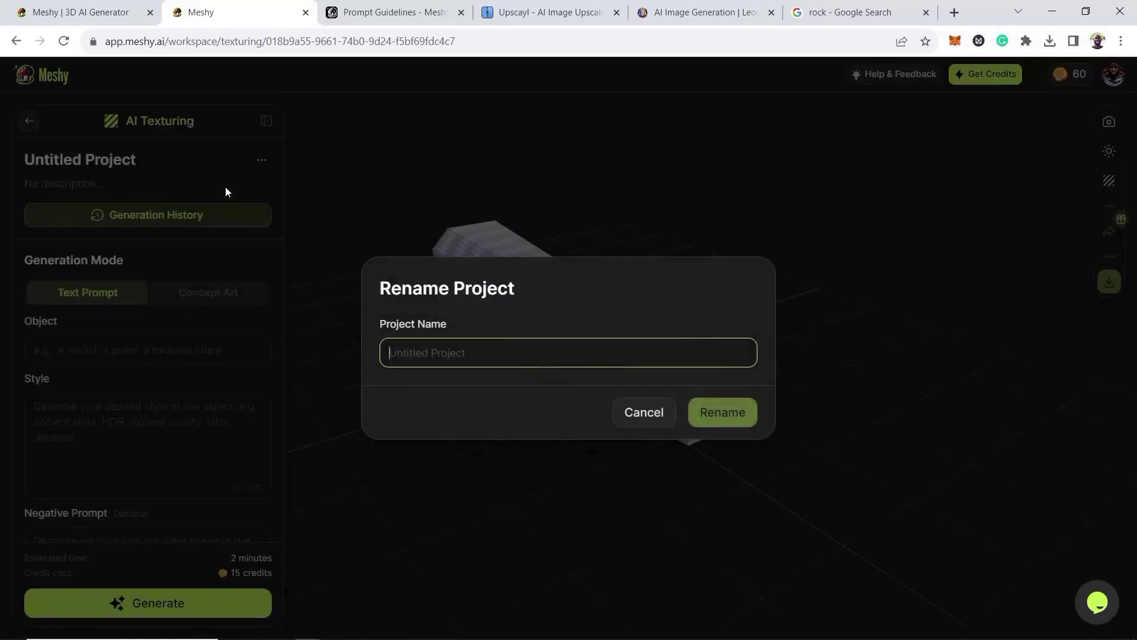
{"action": "type", "text": "FI"}
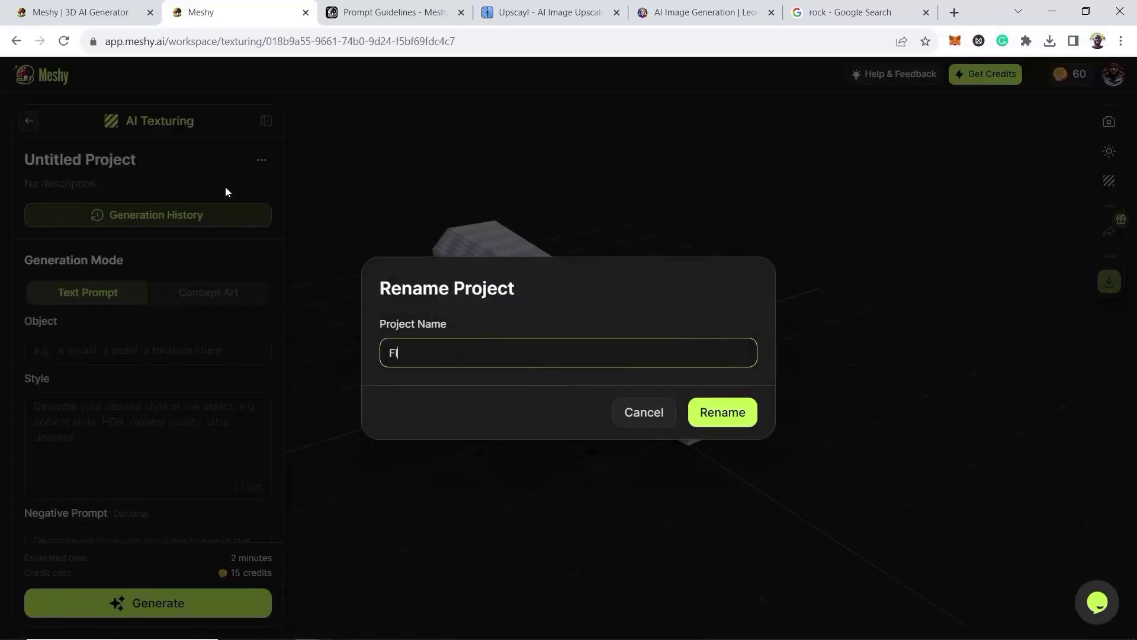
{"action": "type", "text": "REWOOD"}
- Confirm the FIREWOOD name and set the object description to 'Burnt firewood'
{"action": "left_click", "coordinate": [720, 412]}
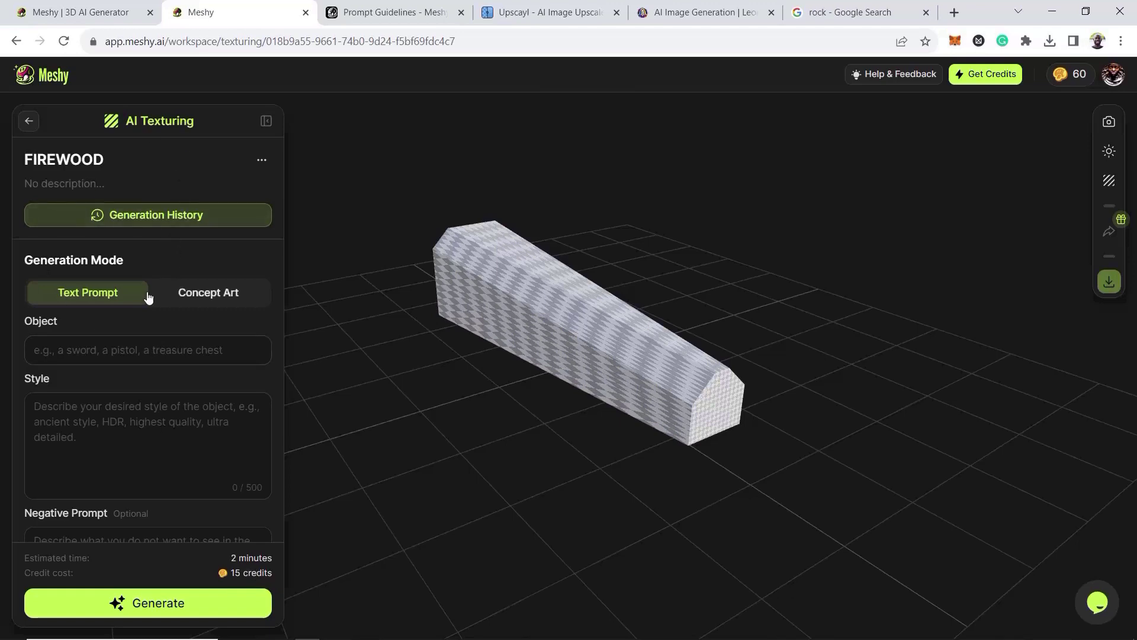
{"action": "left_click", "coordinate": [77, 350]}
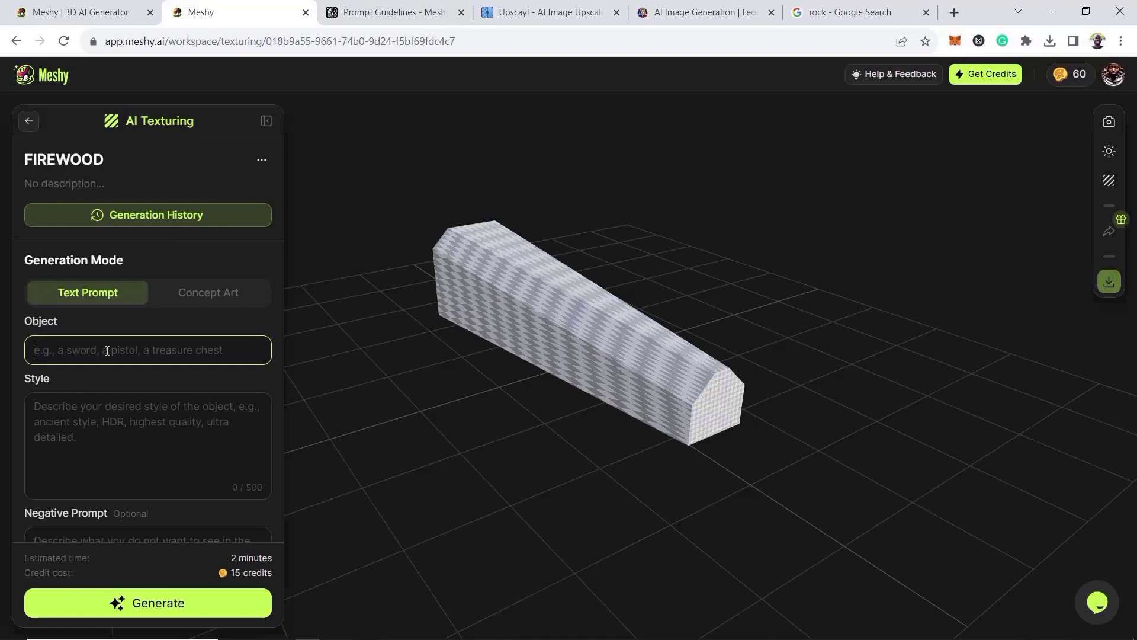
{"action": "type", "text": "fire"}
{"action": "type", "text": "wi"}
{"action": "type", "text": "oo"}
{"action": "type", "text": "d"}
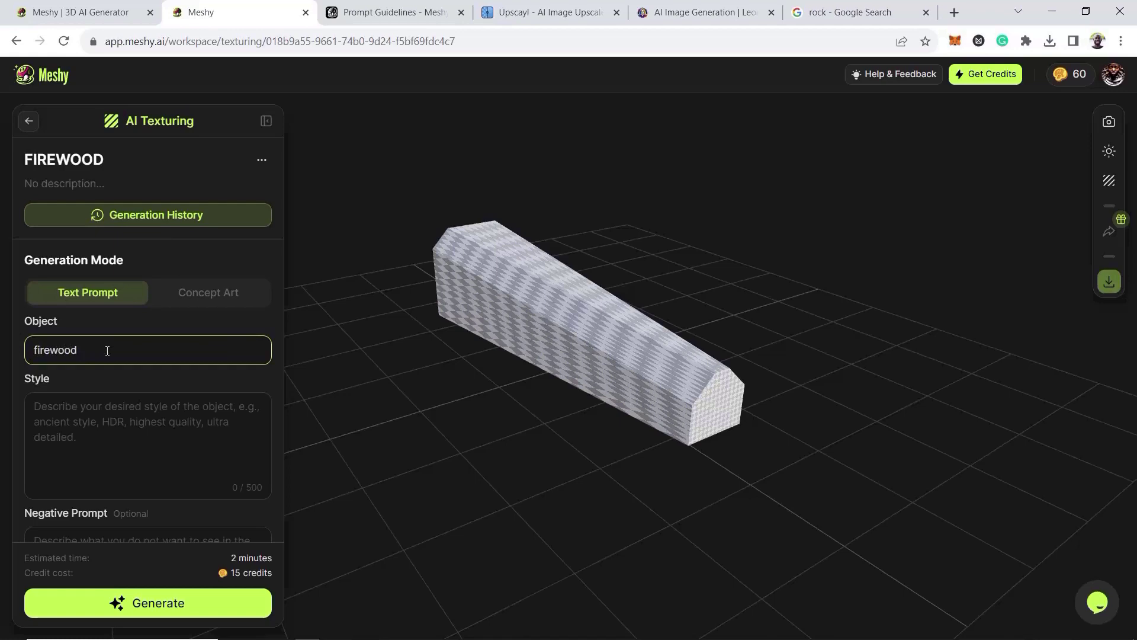
{"action": "left_click", "coordinate": [37, 349]}
{"action": "type", "text": "Burnt"}
- Set the style description to 'detailed burnt firewood'
{"action": "left_click", "coordinate": [119, 429]}
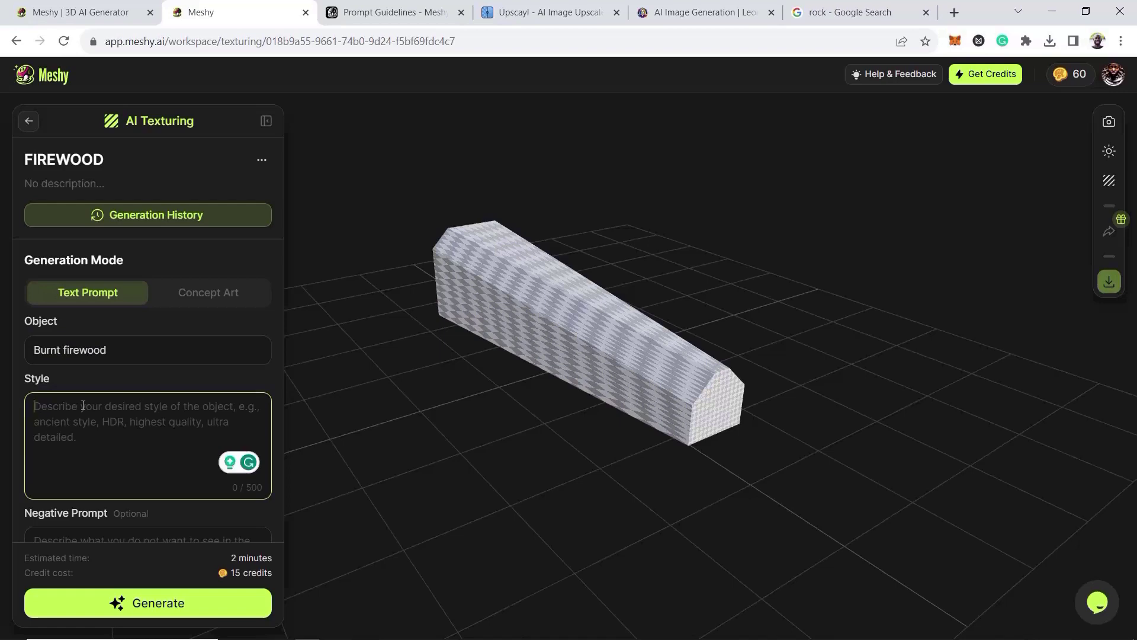
{"action": "scroll", "coordinate": [83, 405], "scroll_direction": "down", "scroll_amount": 3}
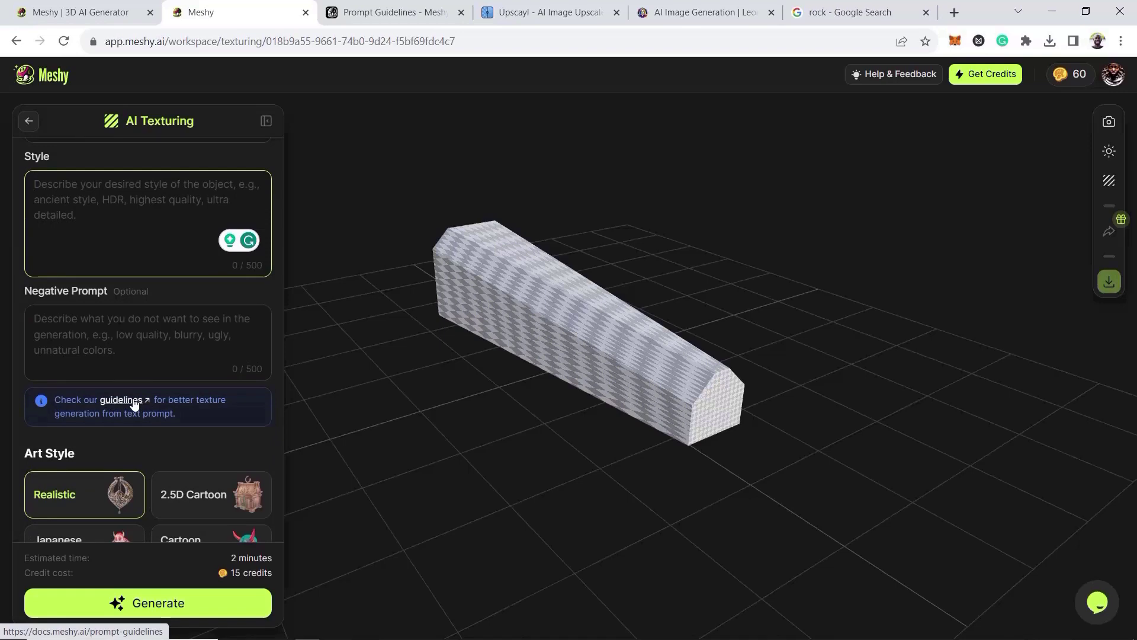
{"action": "scroll", "coordinate": [133, 404], "scroll_direction": "up", "scroll_amount": 3}
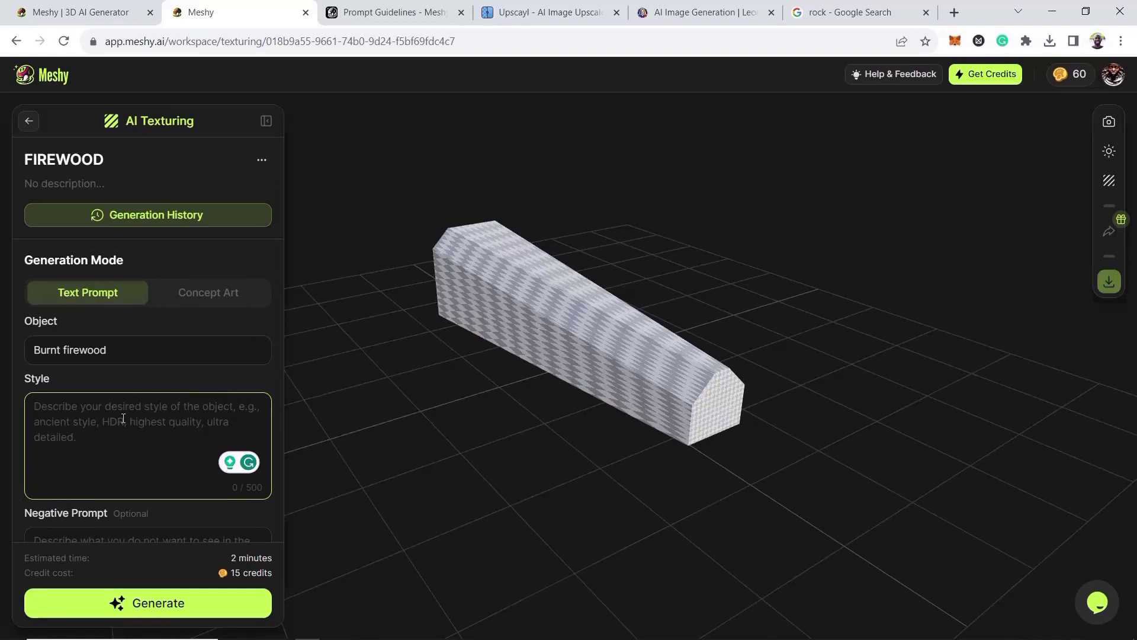
{"action": "type", "text": "burnt fr"}
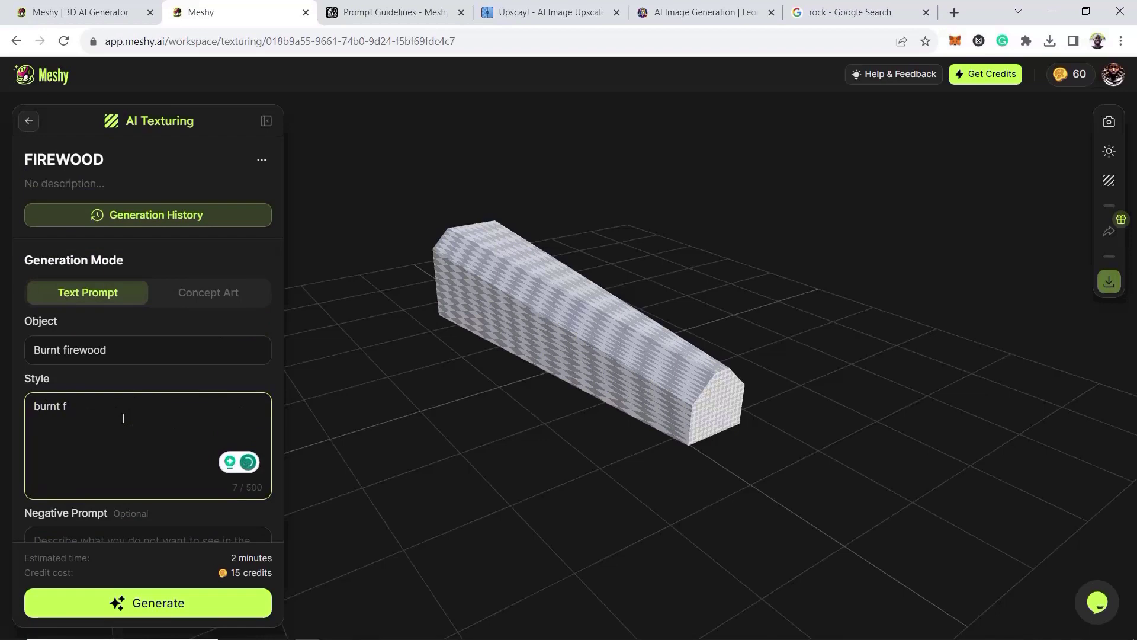
{"action": "type", "text": "irewood"}
{"action": "left_click", "coordinate": [34, 406]}
{"action": "type", "text": "detail"}
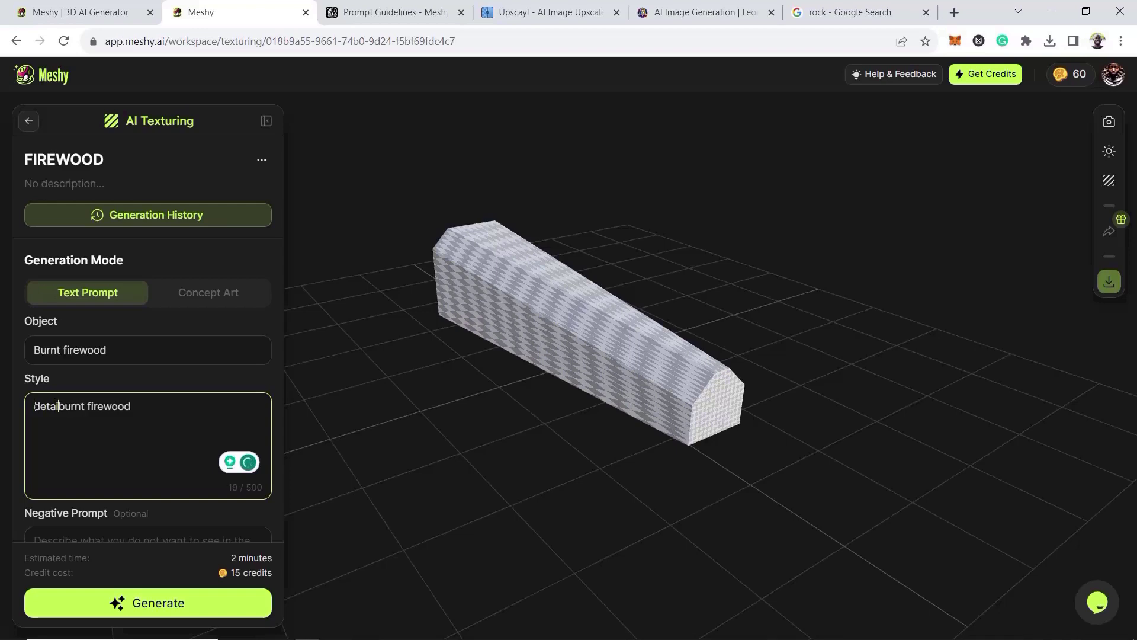
{"action": "type", "text": "ed"}
{"action": "scroll", "coordinate": [231, 432], "scroll_direction": "down", "scroll_amount": 3}
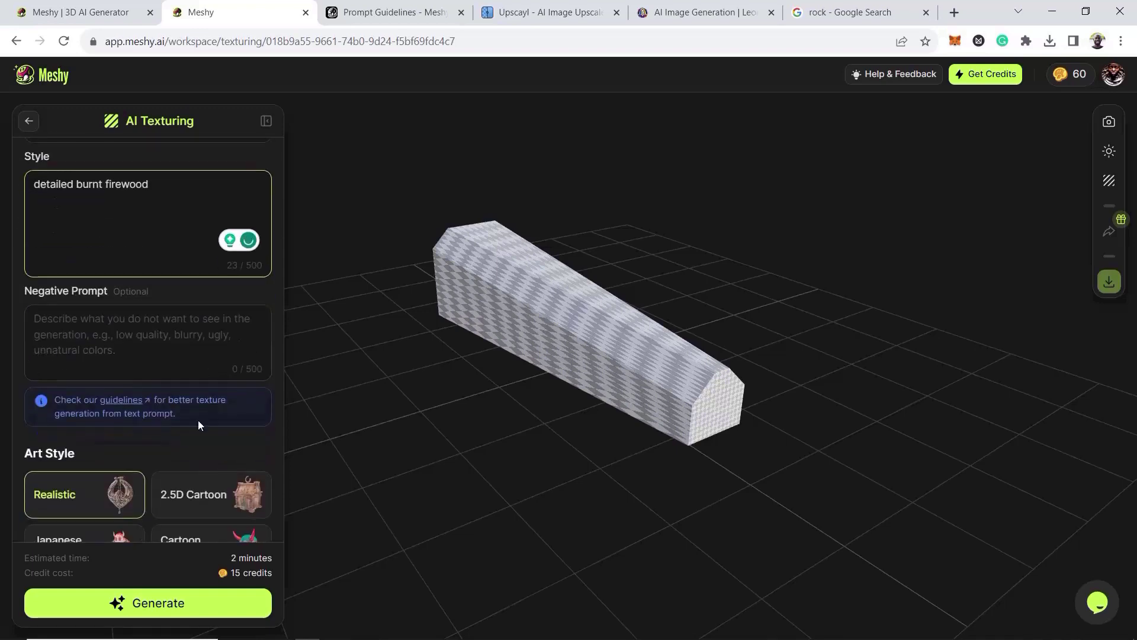
- Enter negative prompt 'low quality, blurry, unnatural colors' and generate the Realistic firewood texture
{"action": "left_click", "coordinate": [147, 334]}
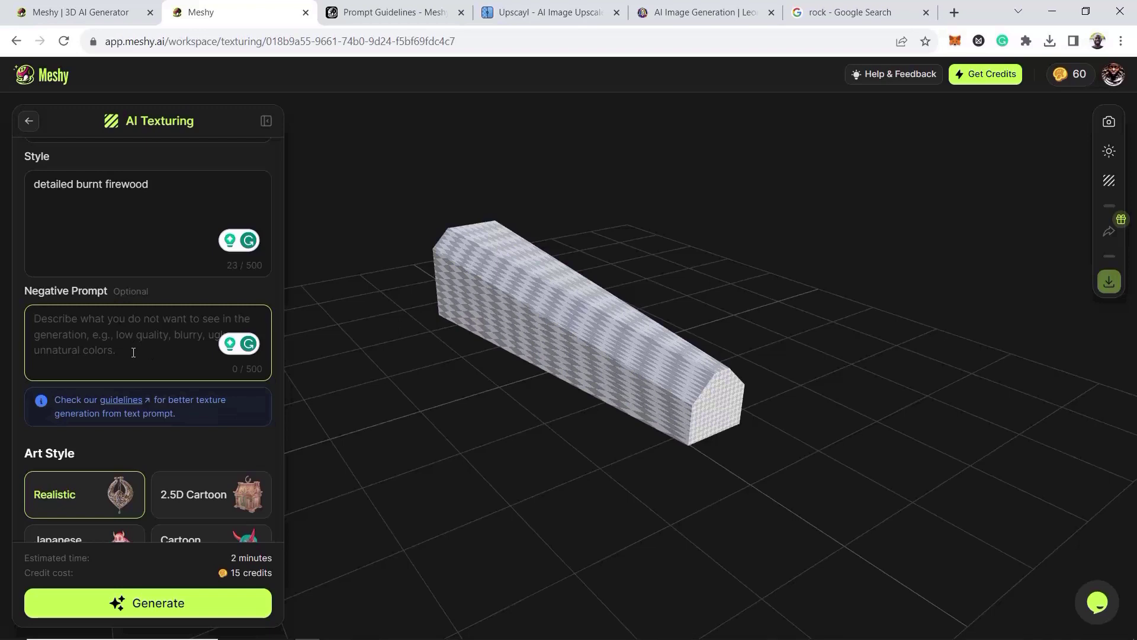
{"action": "type", "text": "low"}
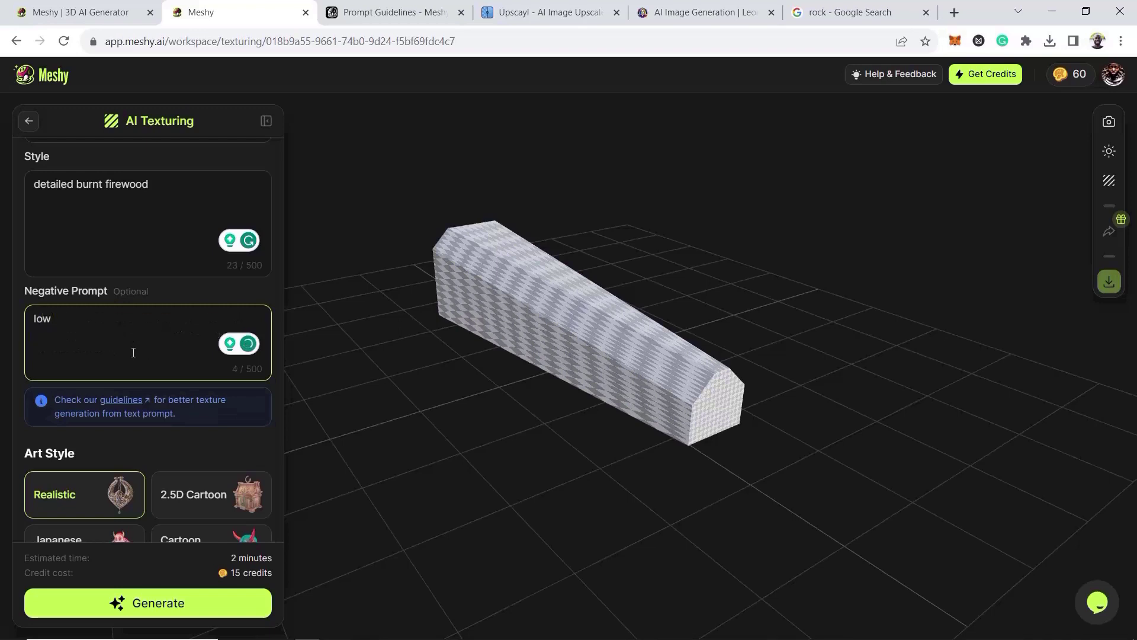
{"action": "type", "text": " quality"}
{"action": "type", "text": "blurry, unn atural colors"}
{"action": "left_click", "coordinate": [148, 319]}
{"action": "key", "text": "BackSpace"}
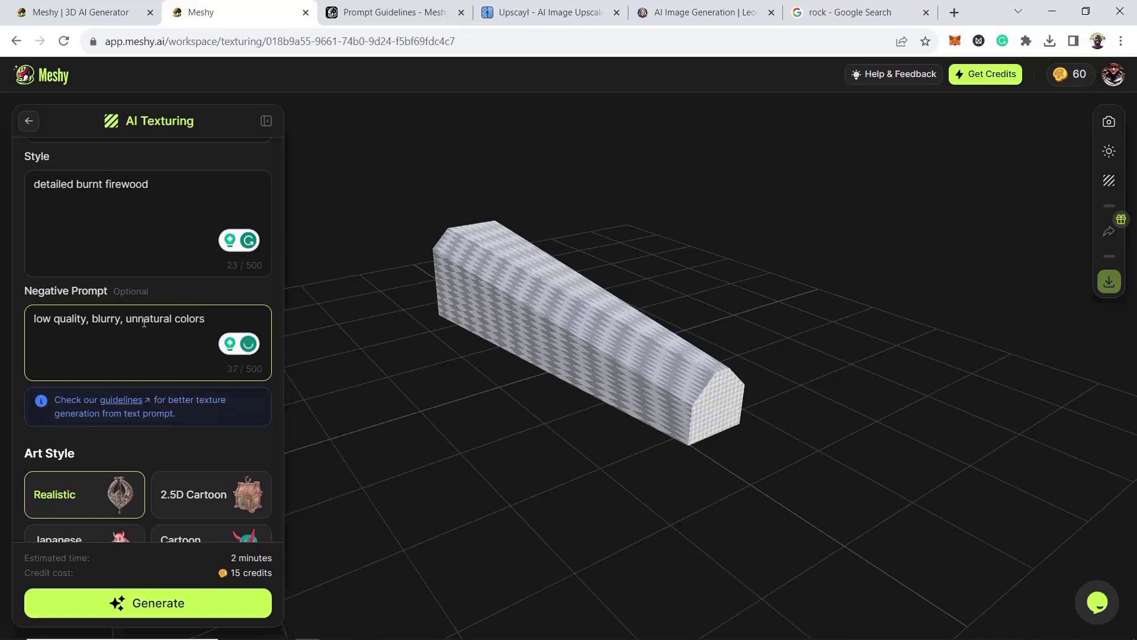
{"action": "scroll", "coordinate": [152, 291], "scroll_direction": "down", "scroll_amount": 1}
{"action": "scroll", "coordinate": [153, 290], "scroll_direction": "down", "scroll_amount": 3}
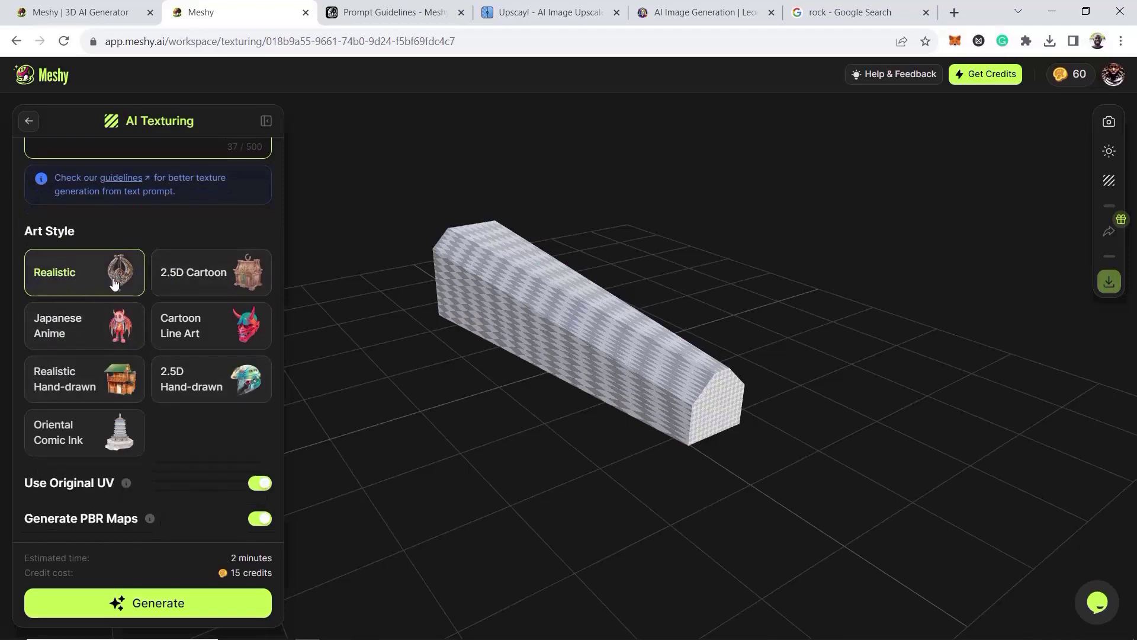
{"action": "left_click", "coordinate": [173, 592]}
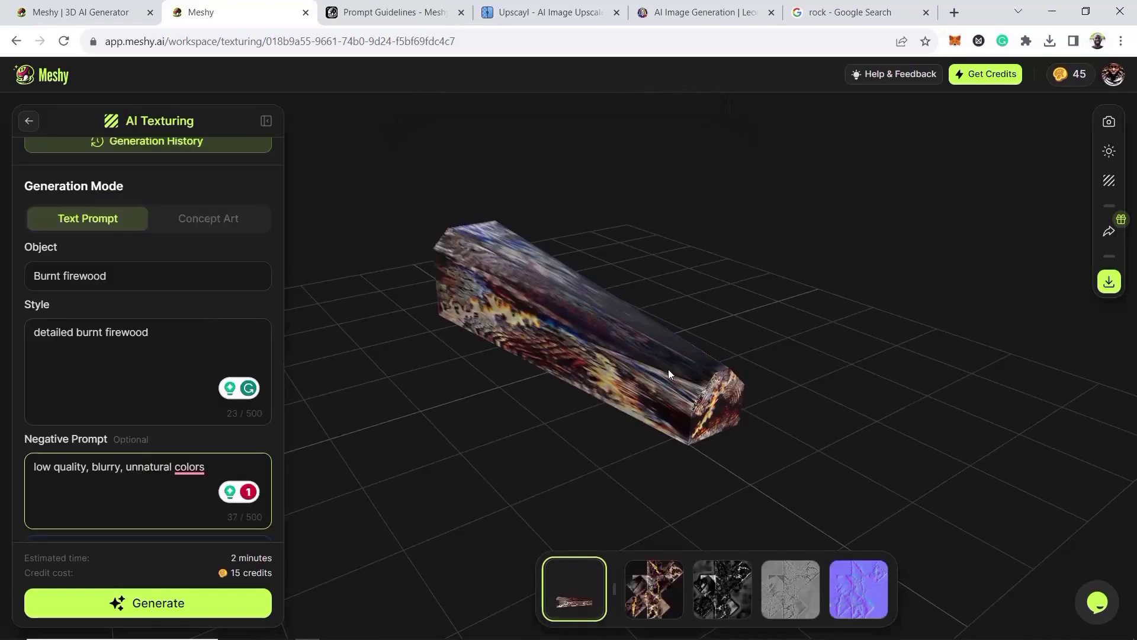
- Inspect the textured firewood, download it as FBX, and return to the AI Texturing projects
{"action": "left_click_drag", "start_coordinate": [669, 368], "coordinate": [636, 347]}
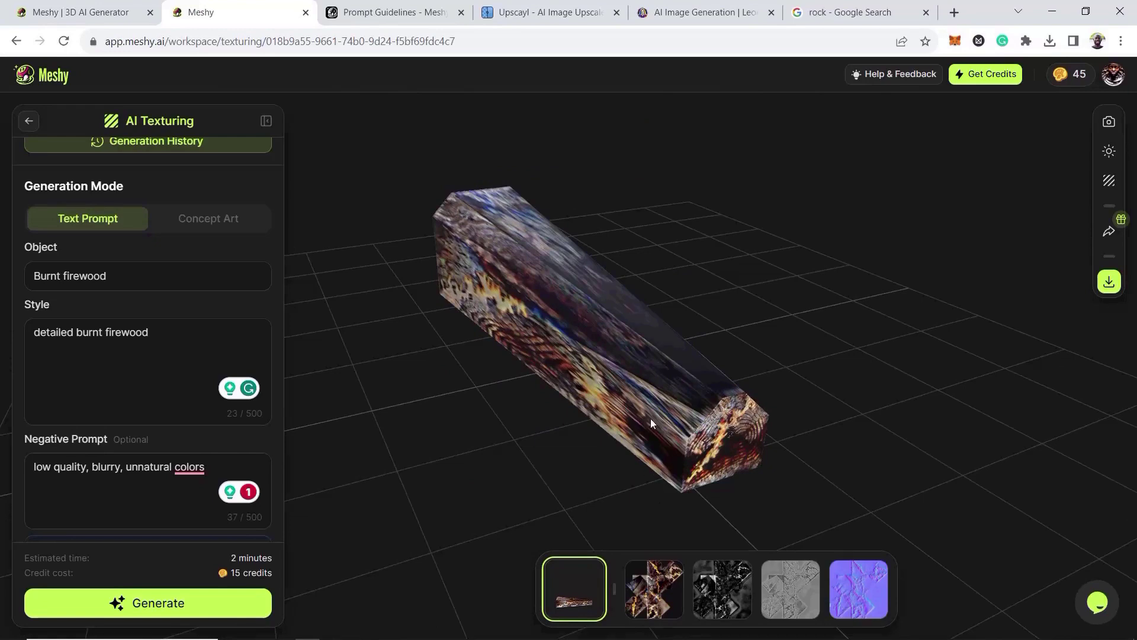
{"action": "left_click_drag", "start_coordinate": [641, 418], "coordinate": [827, 306]}
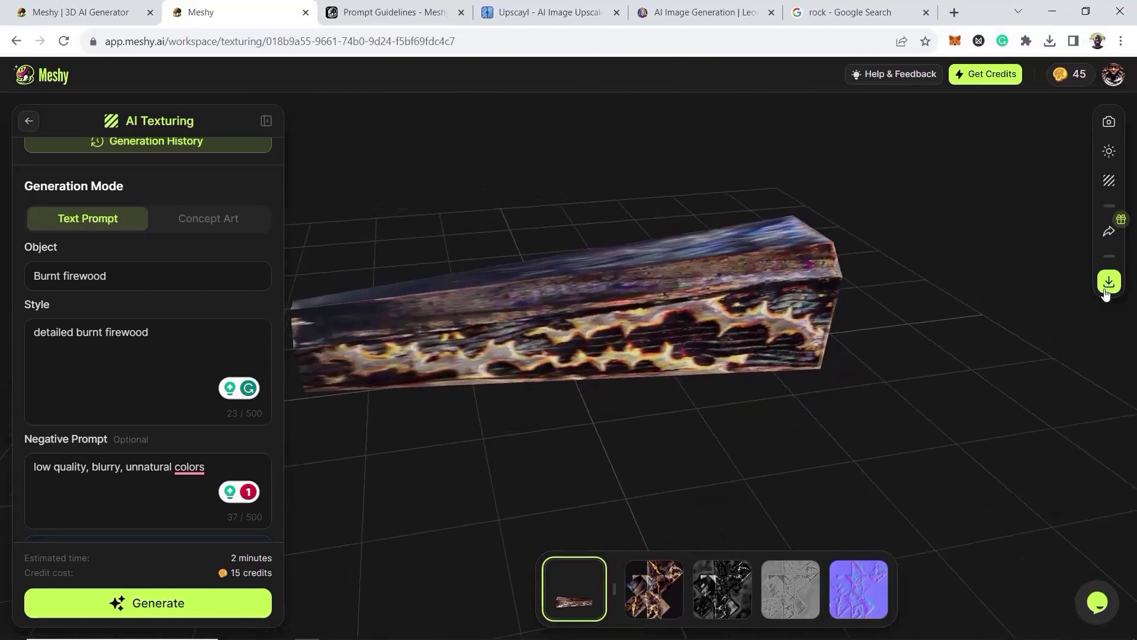
{"action": "left_click", "coordinate": [1107, 290]}
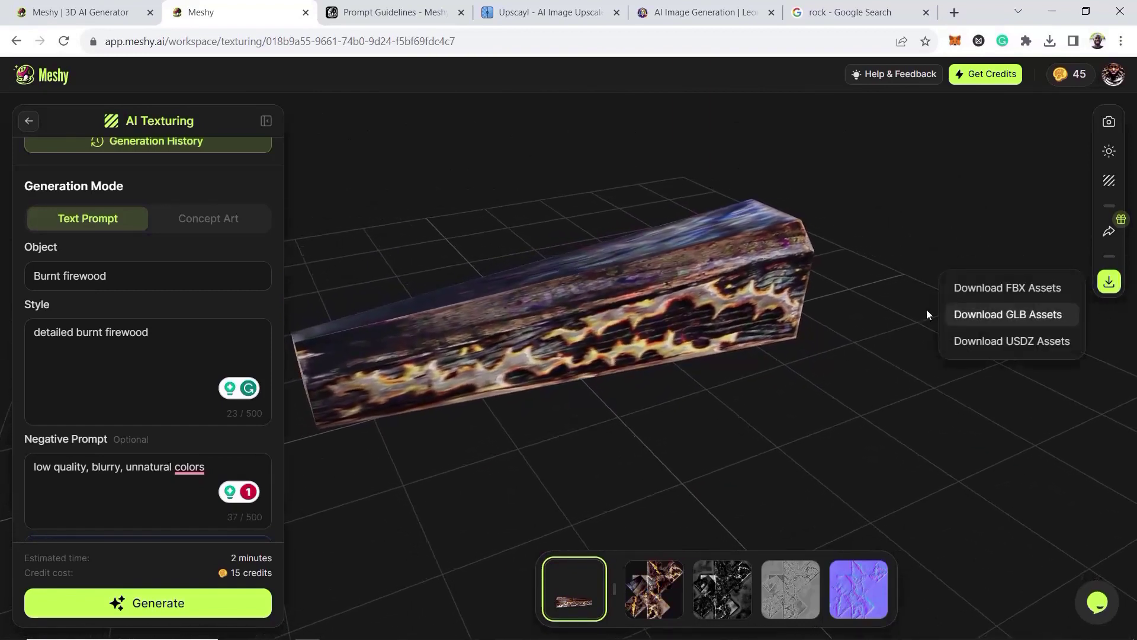
{"action": "left_click", "coordinate": [1005, 287]}
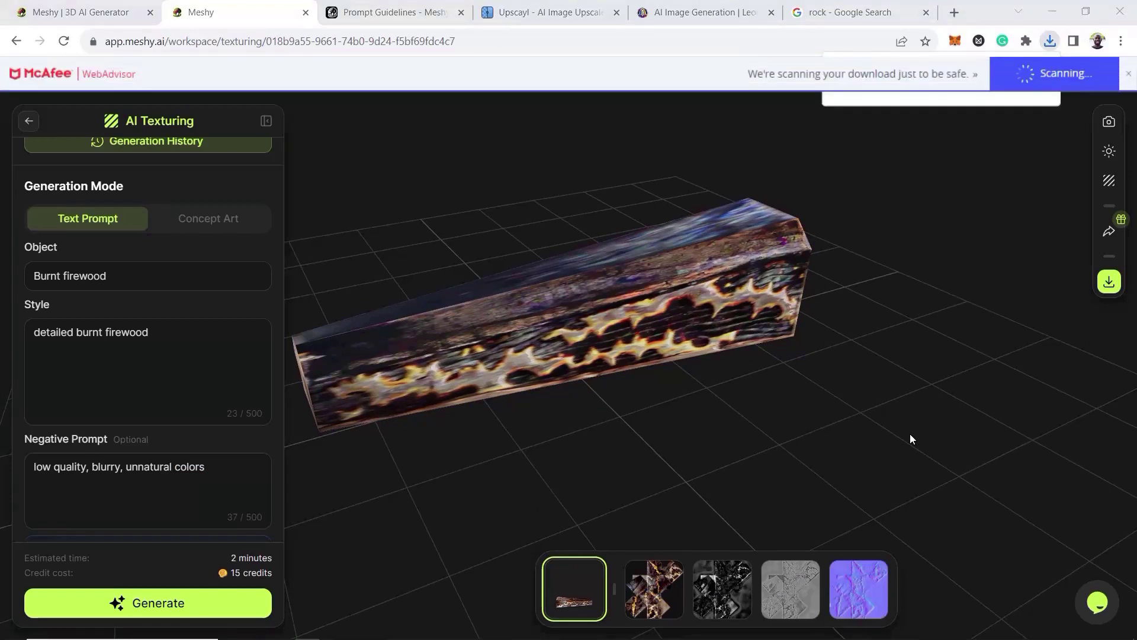
{"action": "left_click", "coordinate": [33, 121]}
- Upload the ClayPot2 mesh from the AI TUTORIAL folder into a new Meshy project
{"action": "mouse_move", "coordinate": [257, 629]}
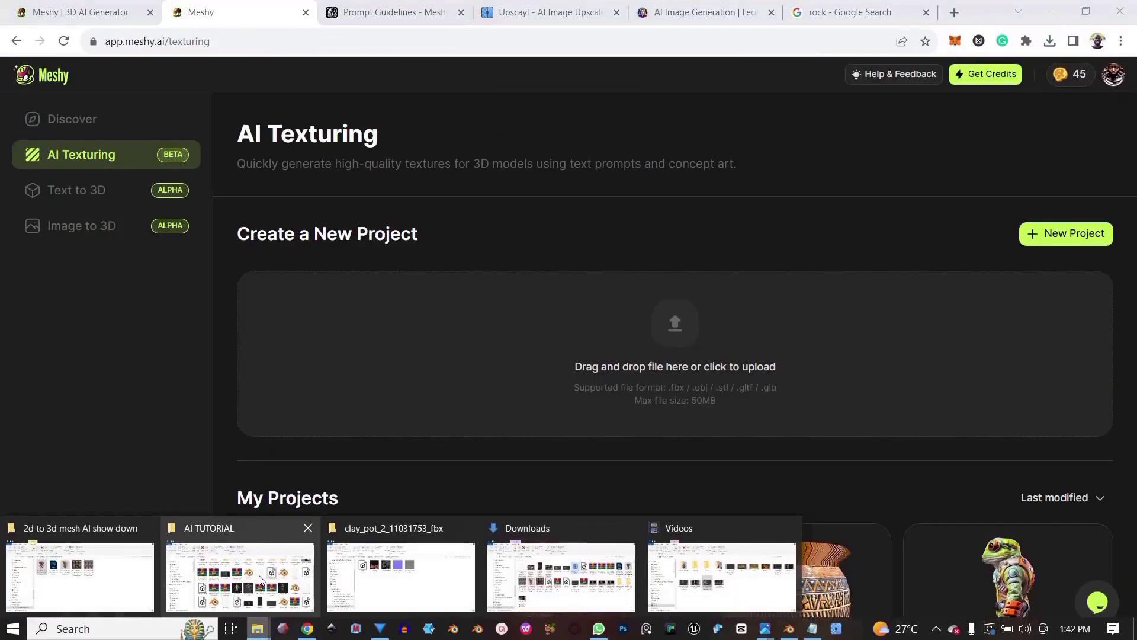
{"action": "left_click", "coordinate": [259, 579]}
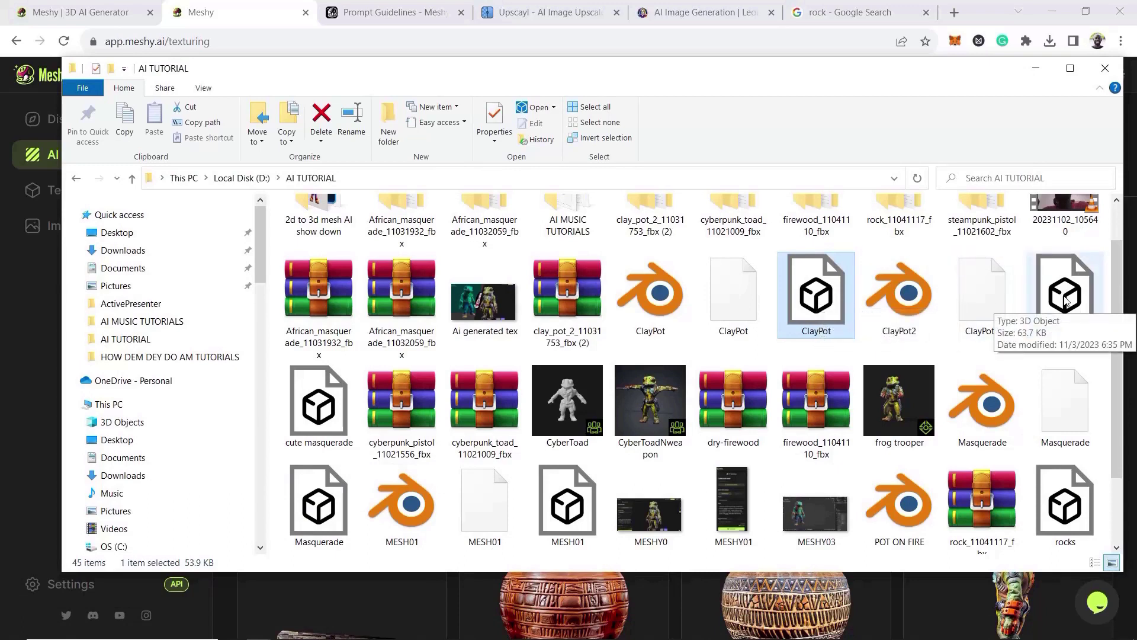
{"action": "left_click_drag", "start_coordinate": [1064, 301], "coordinate": [646, 374]}
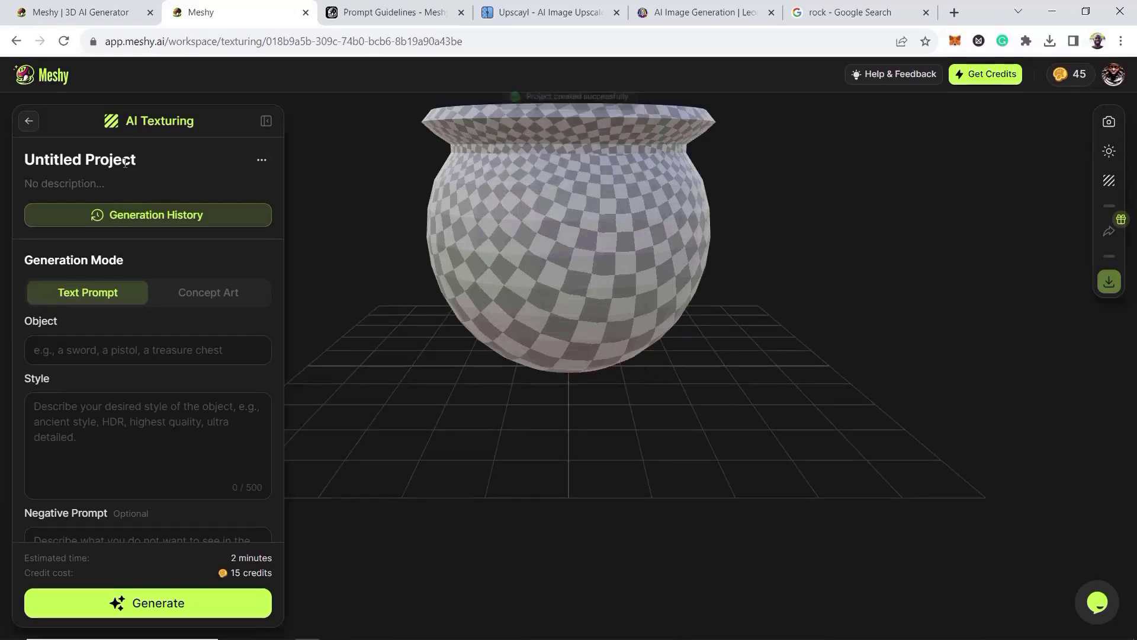
- Rename the untitled clay pot project to 'claypot3'
{"action": "left_click", "coordinate": [262, 159]}
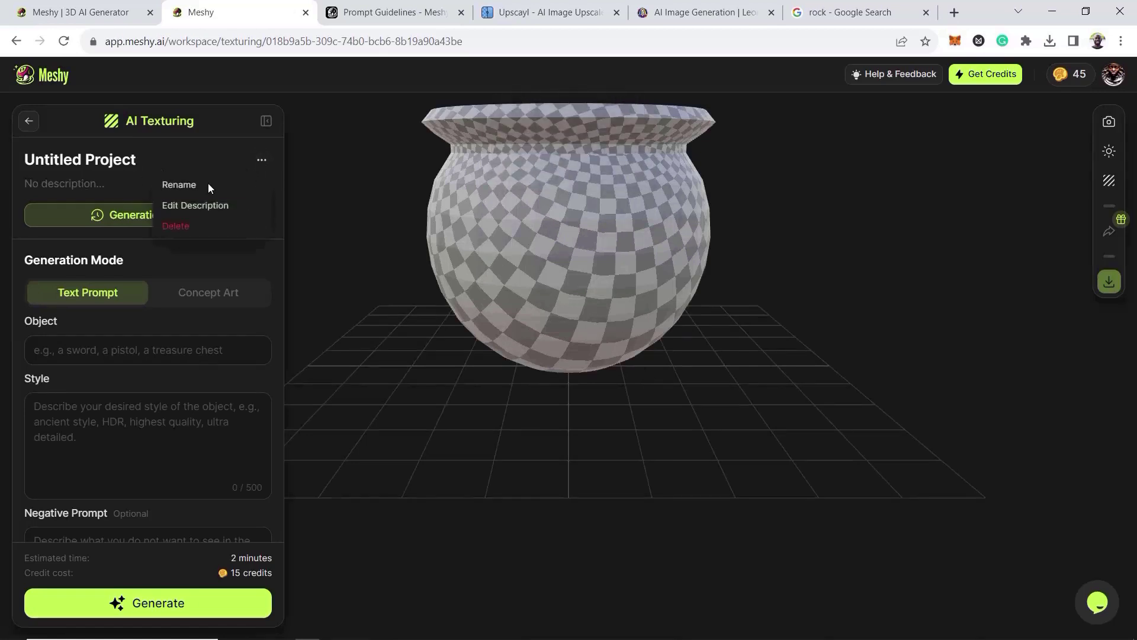
{"action": "left_click", "coordinate": [188, 186]}
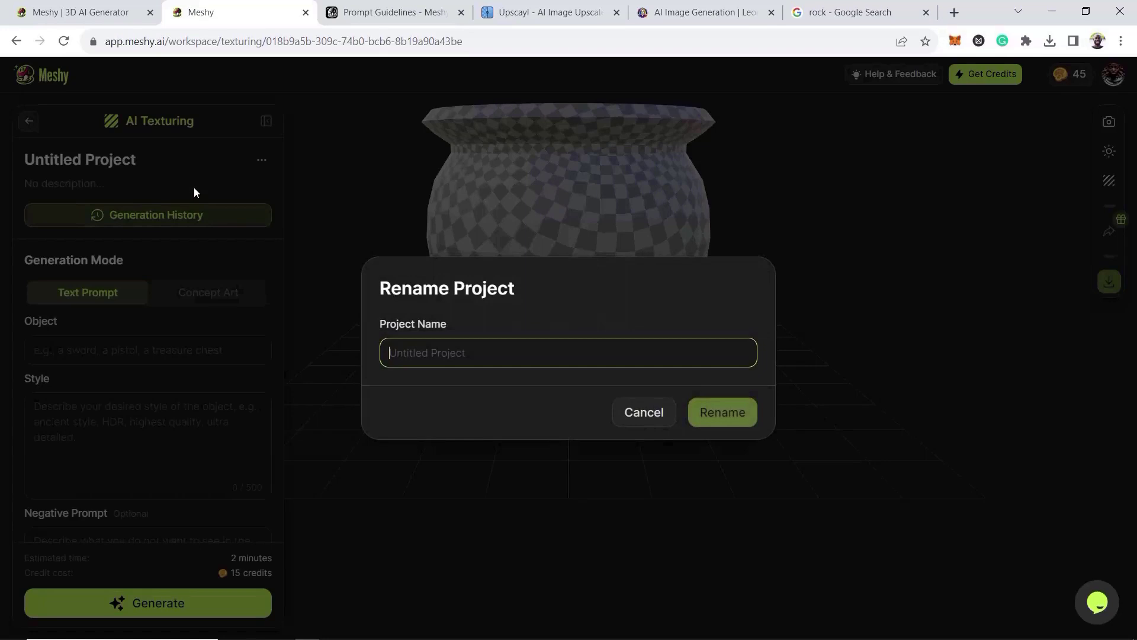
{"action": "type", "text": "clapot3"}
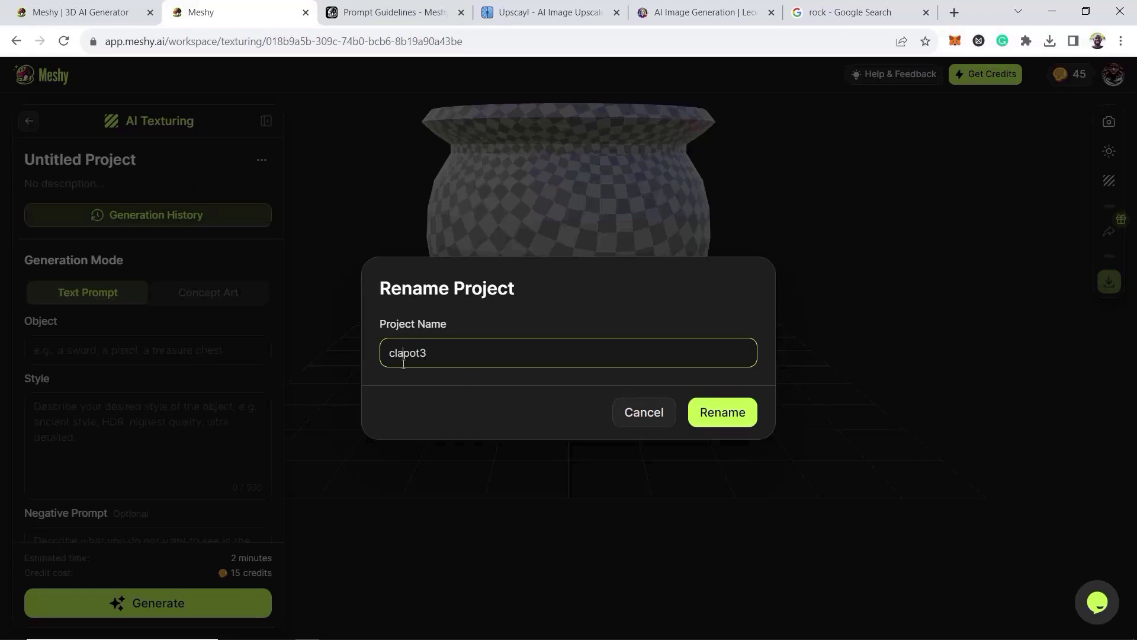
{"action": "type", "text": "y"}
{"action": "left_click", "coordinate": [698, 406]}
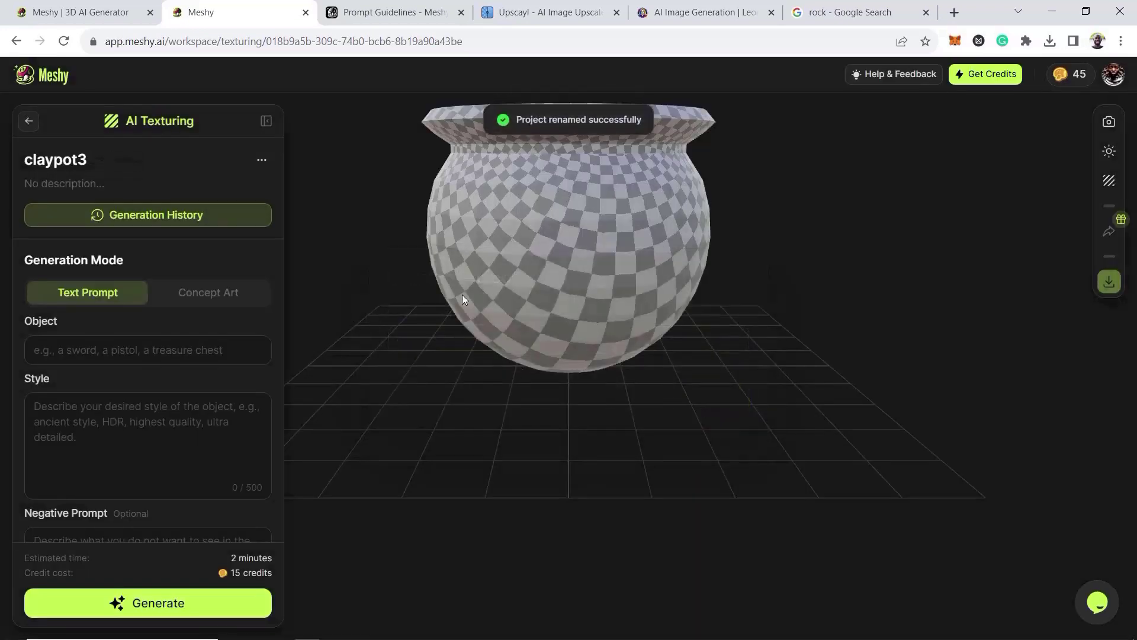
- Set the object to 'Mud pot' and the style to 'pot made of clay'
{"action": "left_click_drag", "start_coordinate": [610, 275], "coordinate": [681, 292]}
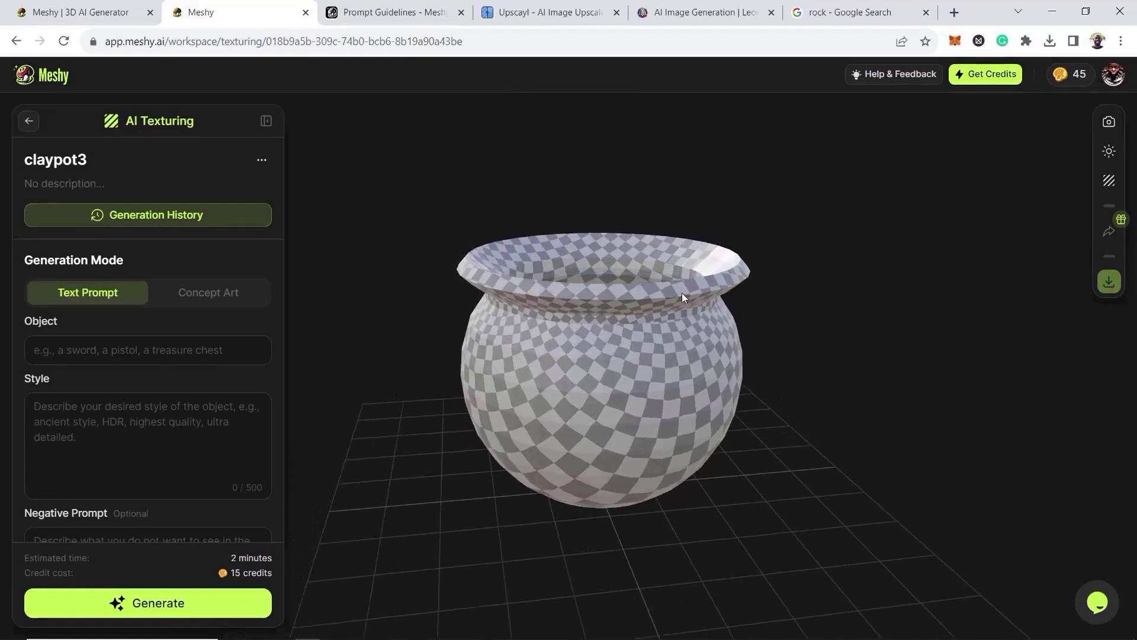
{"action": "left_click", "coordinate": [100, 351]}
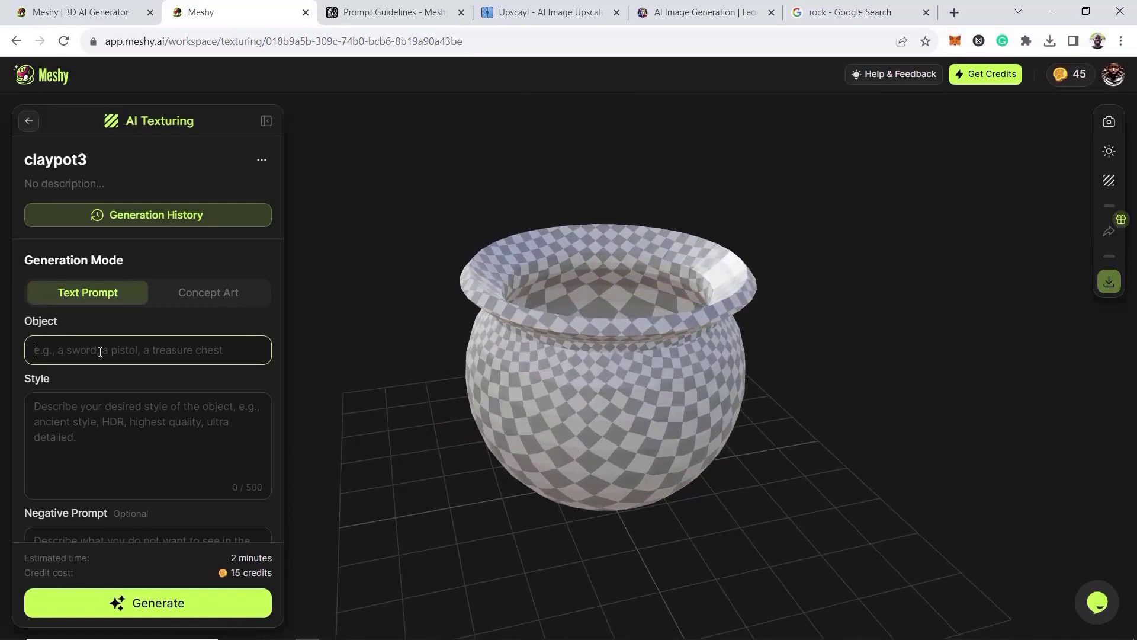
{"action": "type", "text": "Mud pot"}
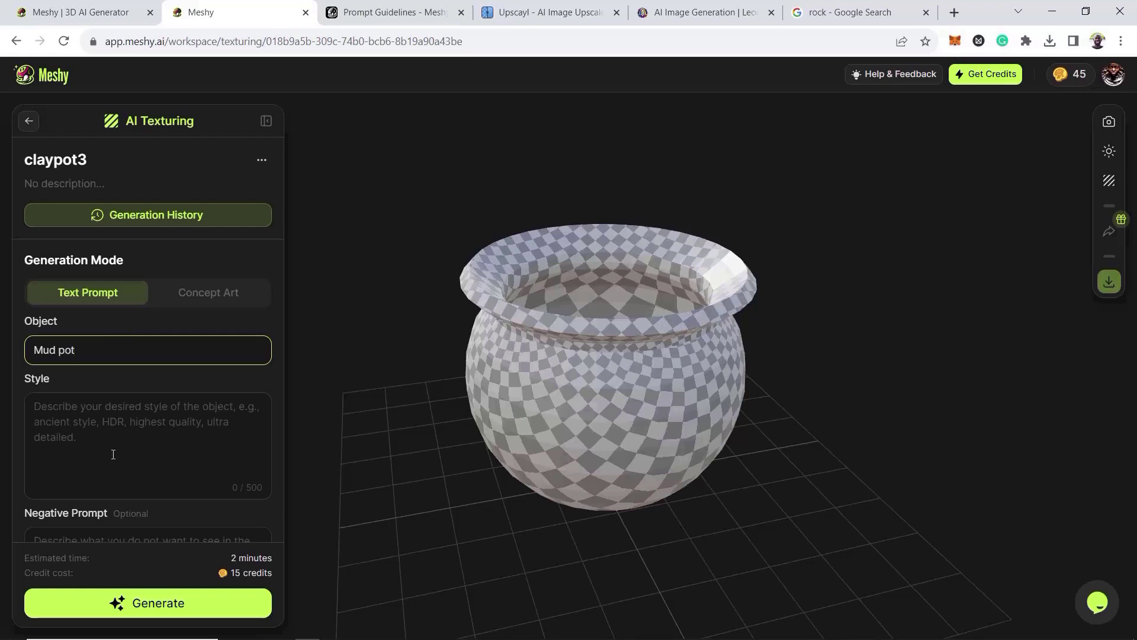
{"action": "left_click", "coordinate": [99, 412]}
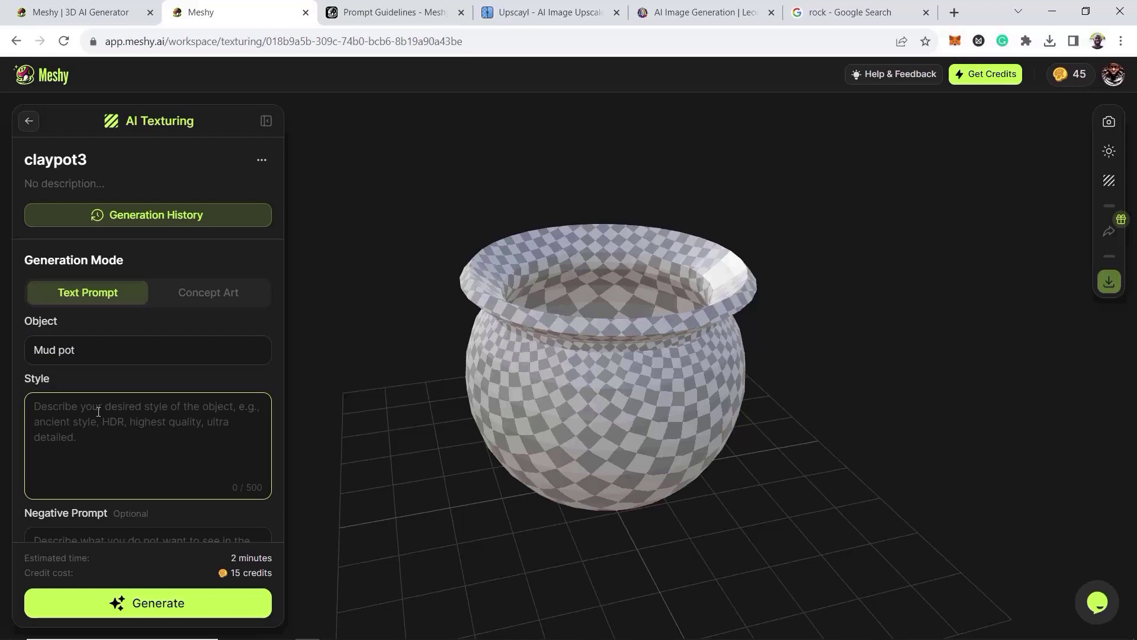
{"action": "type", "text": "Mud"}
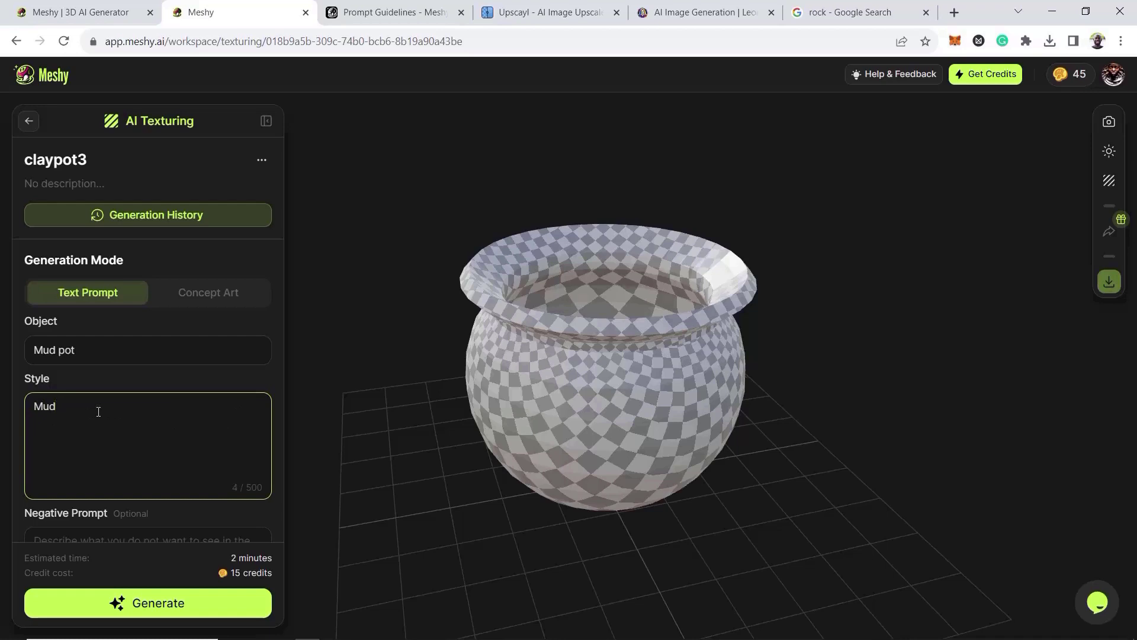
{"action": "key", "text": "BackSpace"}
{"action": "key", "text": "BackSpace"}
{"action": "key", "text": "BackSpace"}
{"action": "key", "text": "BackSpace"}
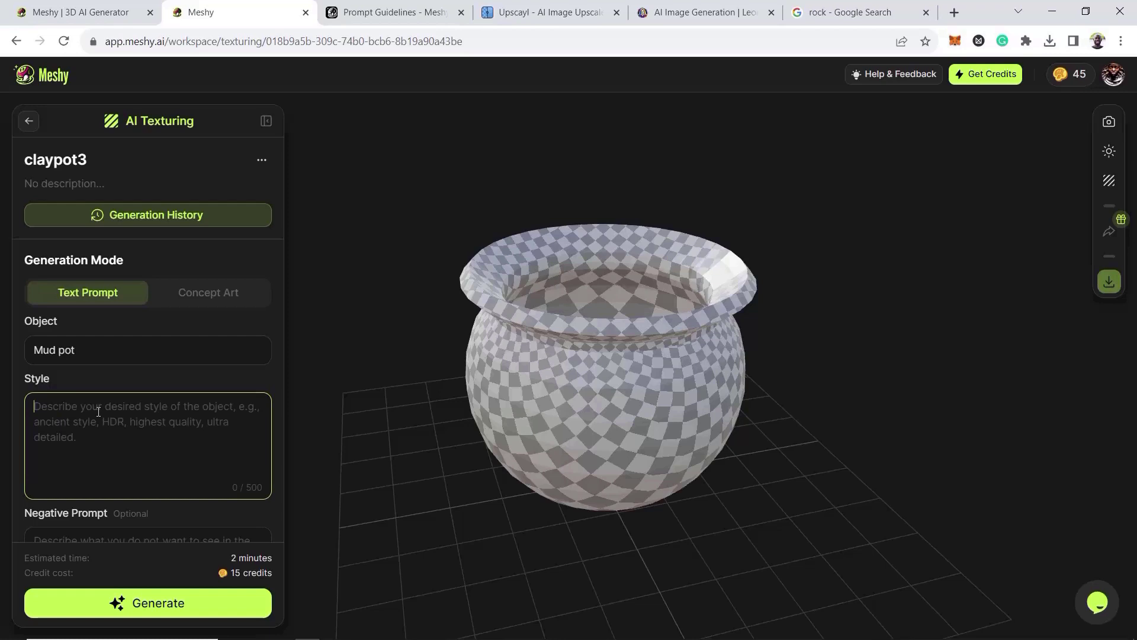
{"action": "type", "text": "pot ma"}
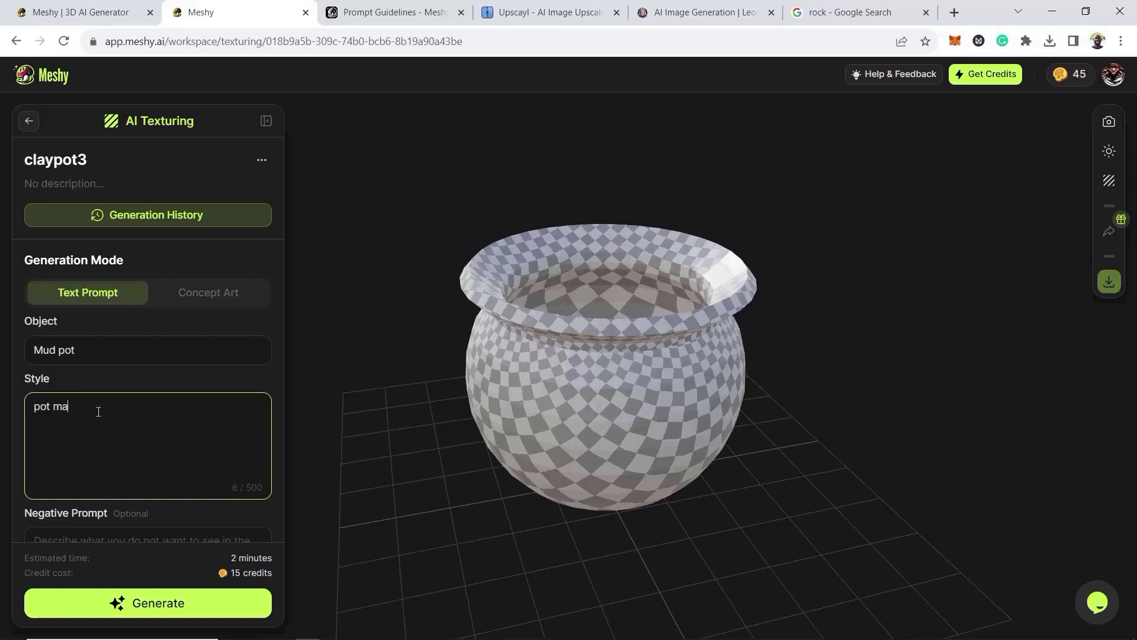
{"action": "type", "text": "de of clay"}
- Enter the negative prompt 'blurry, low quality, unnatural color' and copy it
{"action": "scroll", "coordinate": [195, 511], "scroll_direction": "down", "scroll_amount": 3}
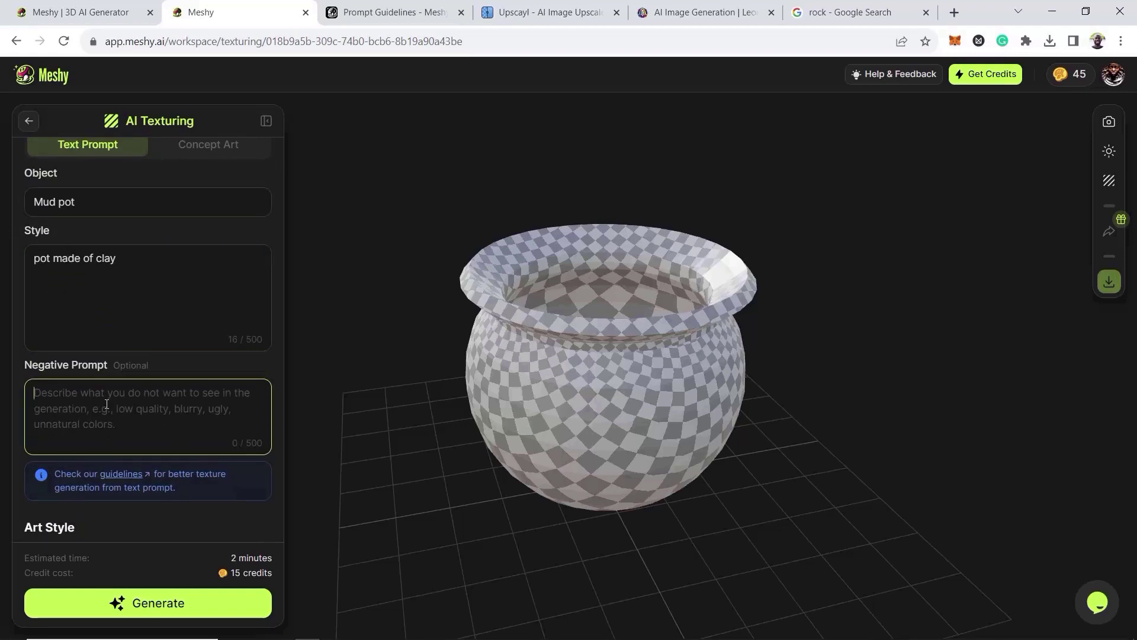
{"action": "type", "text": "blurry,"}
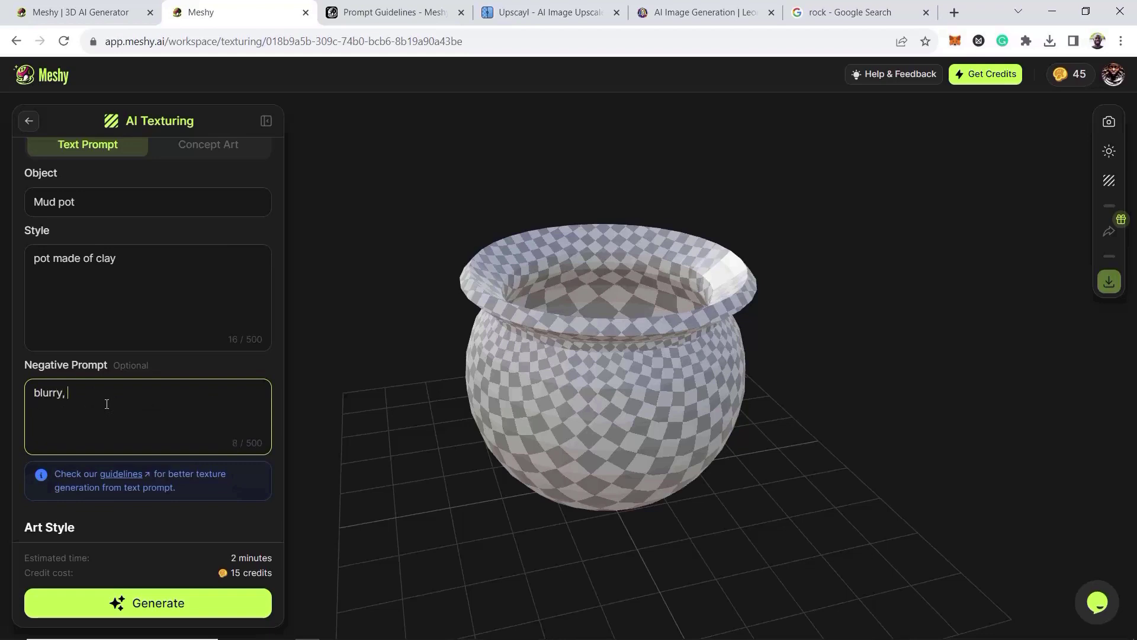
{"action": "type", "text": " low quality, unnatural color"}
{"action": "left_click_drag", "start_coordinate": [202, 393], "coordinate": [30, 393]}
{"action": "right_click", "coordinate": [65, 394]}
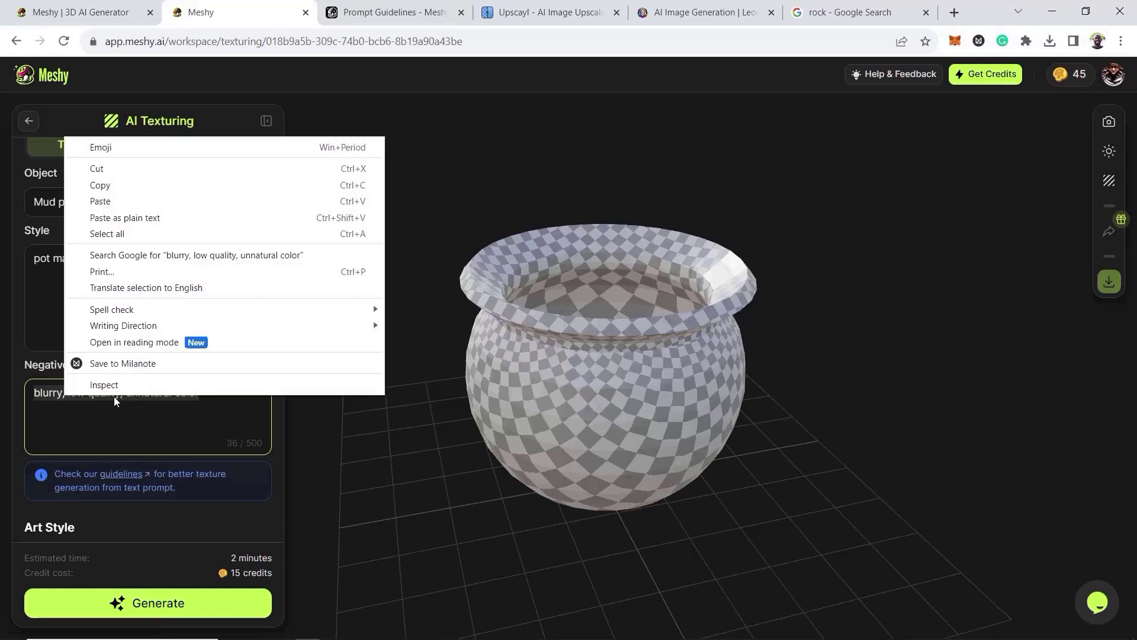
{"action": "left_click", "coordinate": [131, 187]}
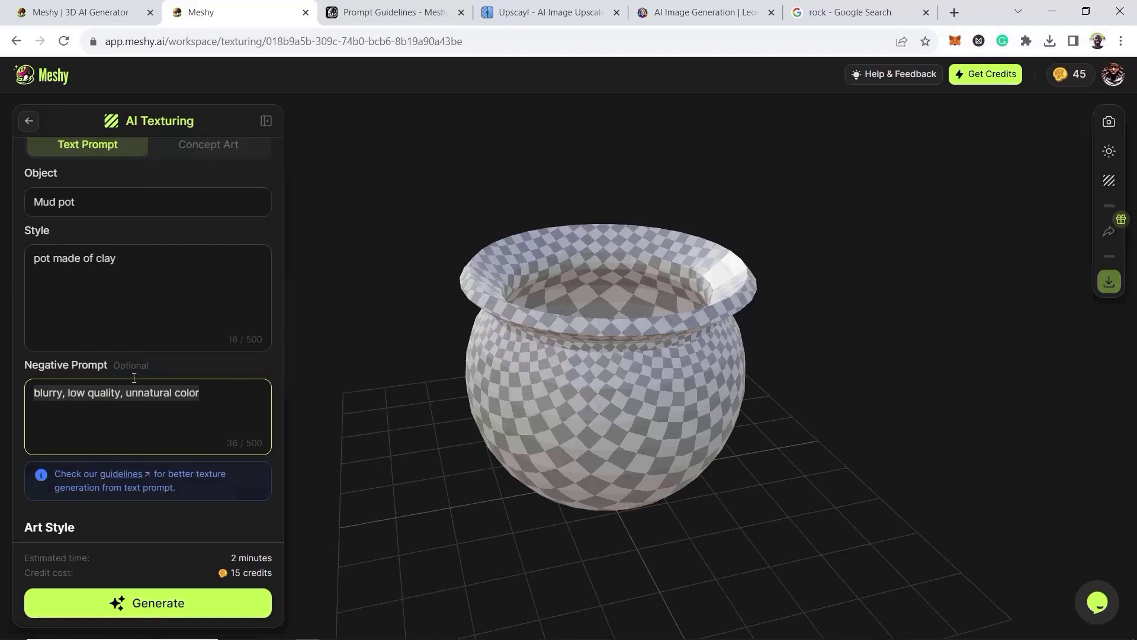
{"action": "scroll", "coordinate": [142, 385], "scroll_direction": "up", "scroll_amount": 3}
{"action": "scroll", "coordinate": [148, 404], "scroll_direction": "down", "scroll_amount": 1}
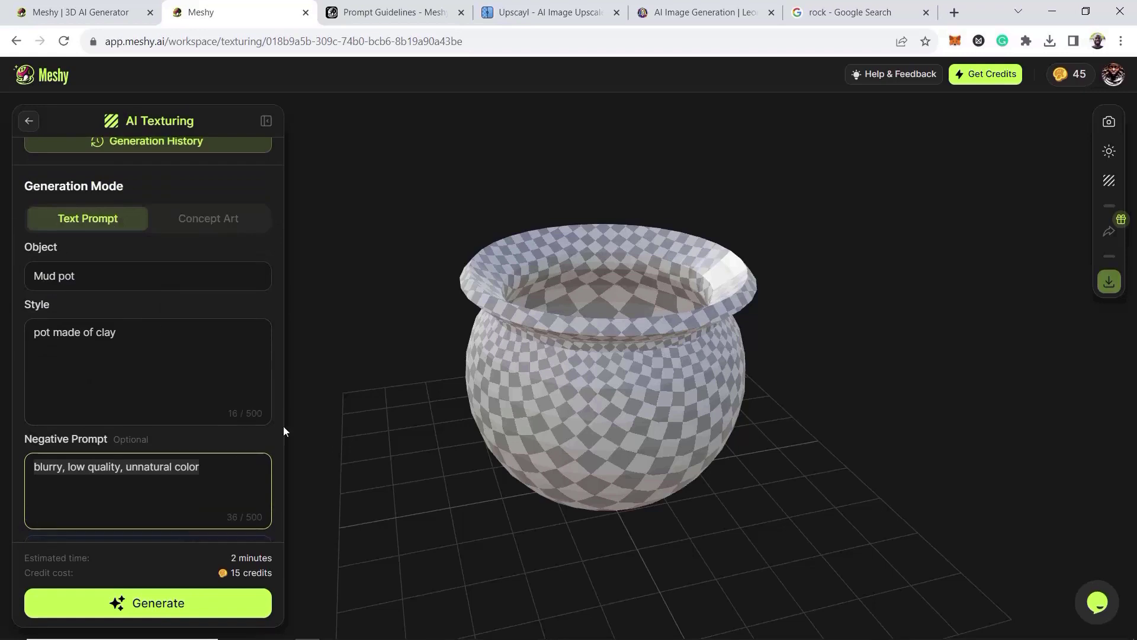
- Generate the reddish-brown clay texture on the mud pot, orbiting it until it reaches 100%
{"action": "left_click", "coordinate": [619, 350]}
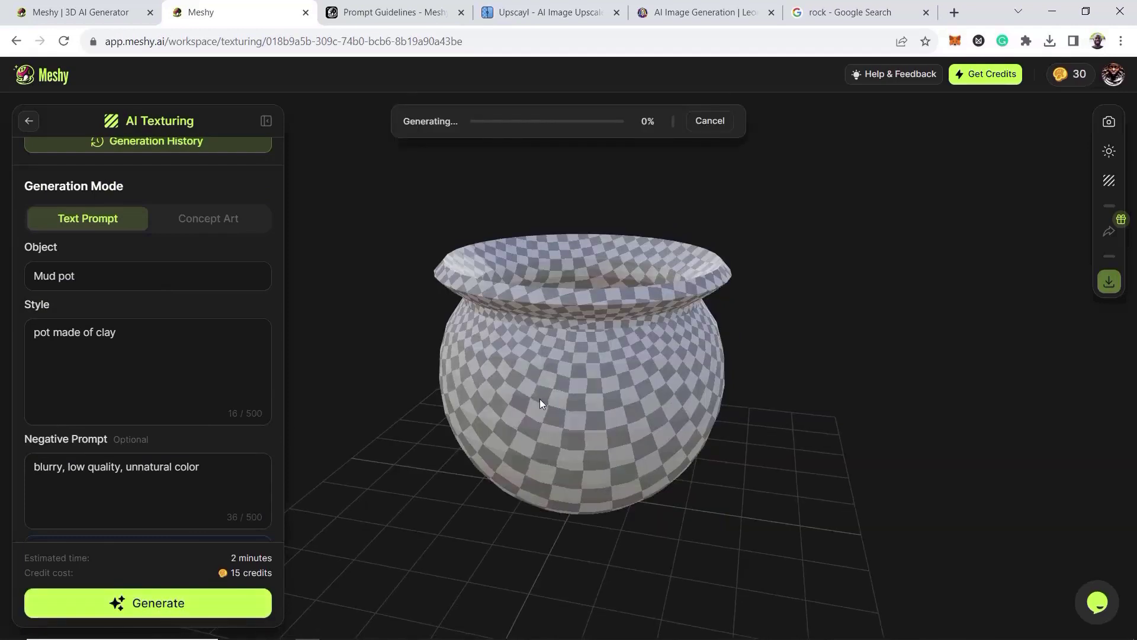
{"action": "left_click_drag", "start_coordinate": [538, 400], "coordinate": [593, 415]}
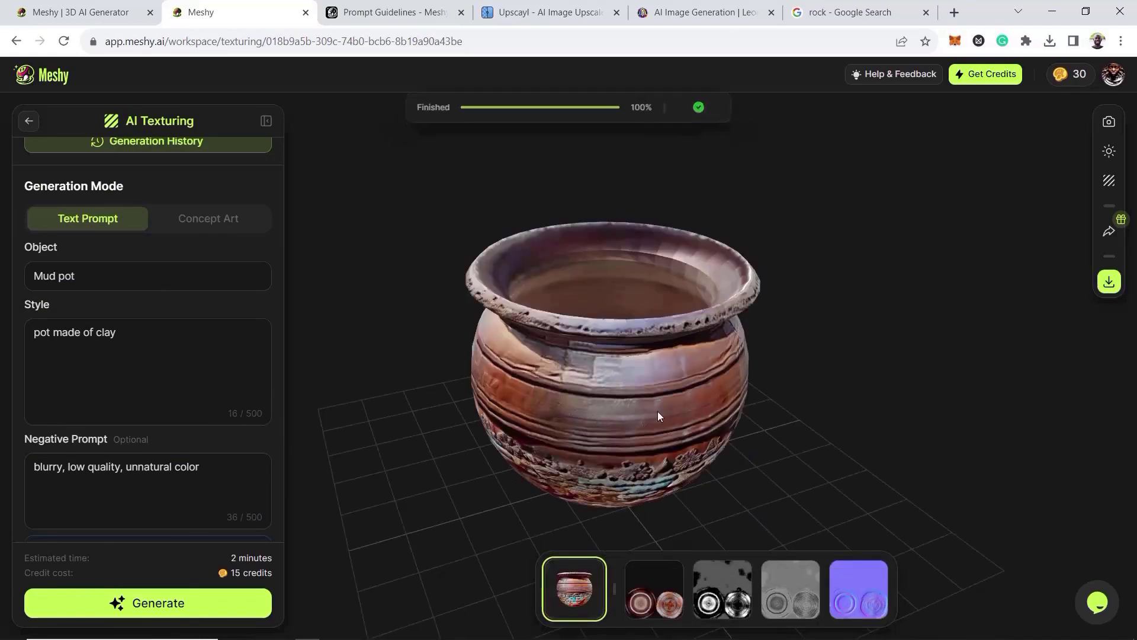
- Inspect the clay-textured pot from several angles, including its rim, and download it as FBX
{"action": "left_click_drag", "start_coordinate": [657, 410], "coordinate": [485, 392]}
{"action": "scroll", "coordinate": [607, 332], "scroll_direction": "up", "scroll_amount": 5}
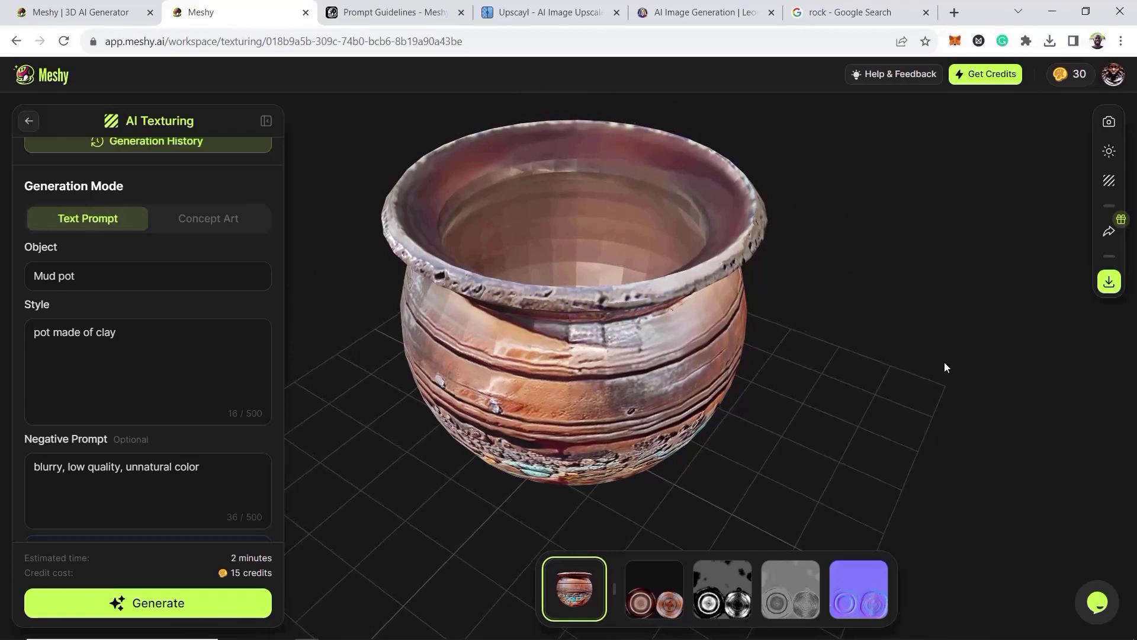
{"action": "left_click", "coordinate": [1109, 281]}
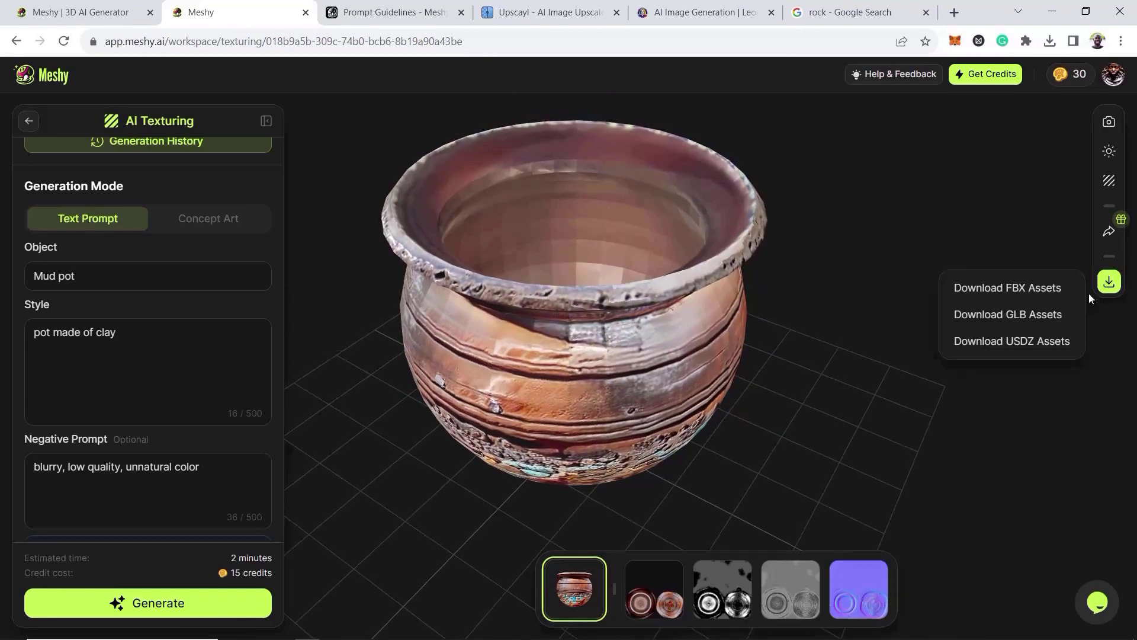
{"action": "left_click", "coordinate": [1055, 289]}
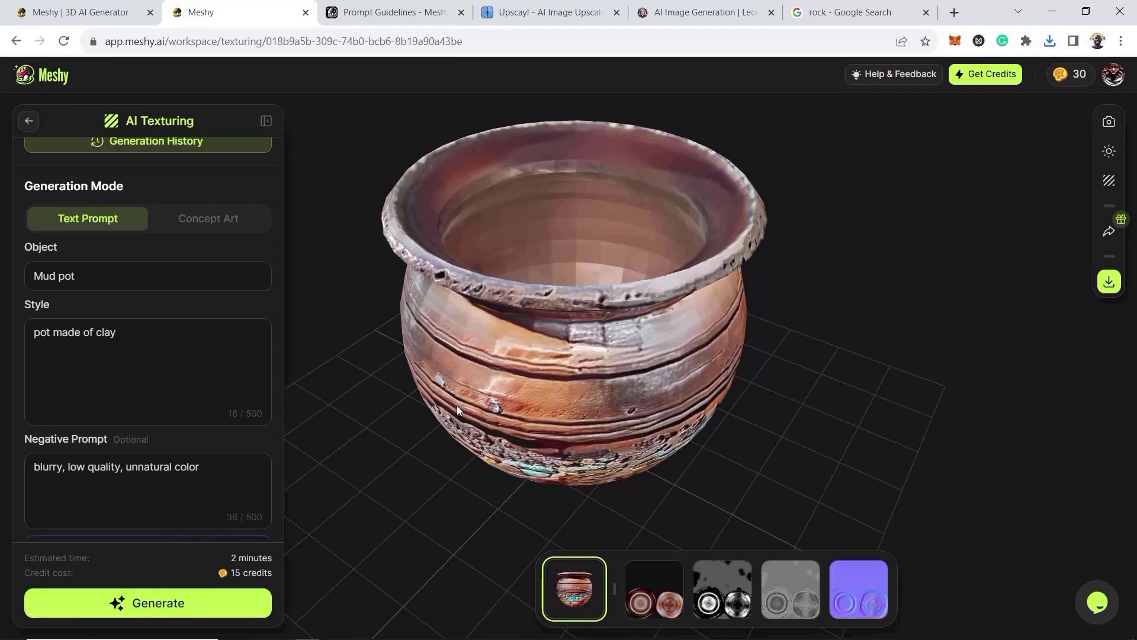
{"action": "left_click_drag", "start_coordinate": [457, 405], "coordinate": [627, 364]}
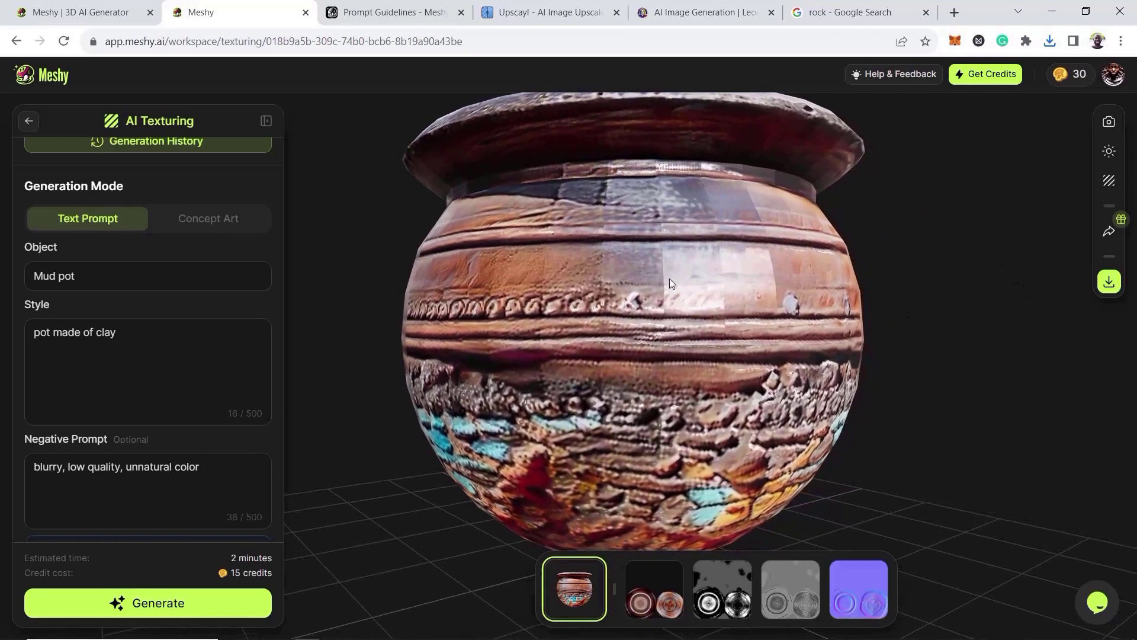
{"action": "left_click_drag", "start_coordinate": [667, 293], "coordinate": [663, 308]}
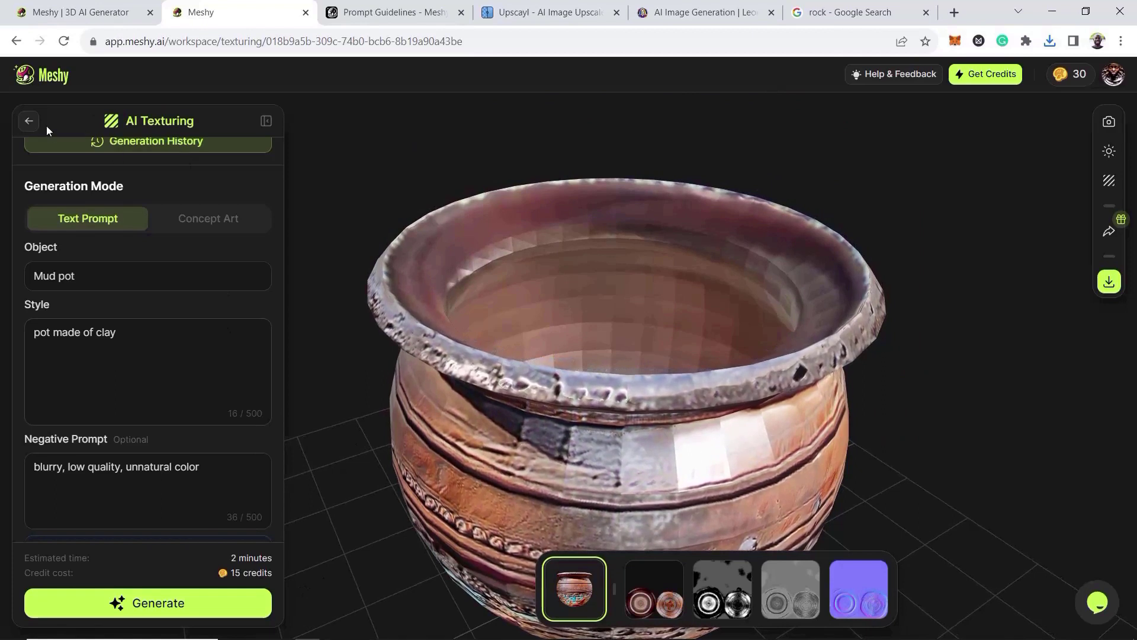
- Upload the rocks model from File Explorer into a new Meshy texturing project
{"action": "left_click", "coordinate": [29, 122]}
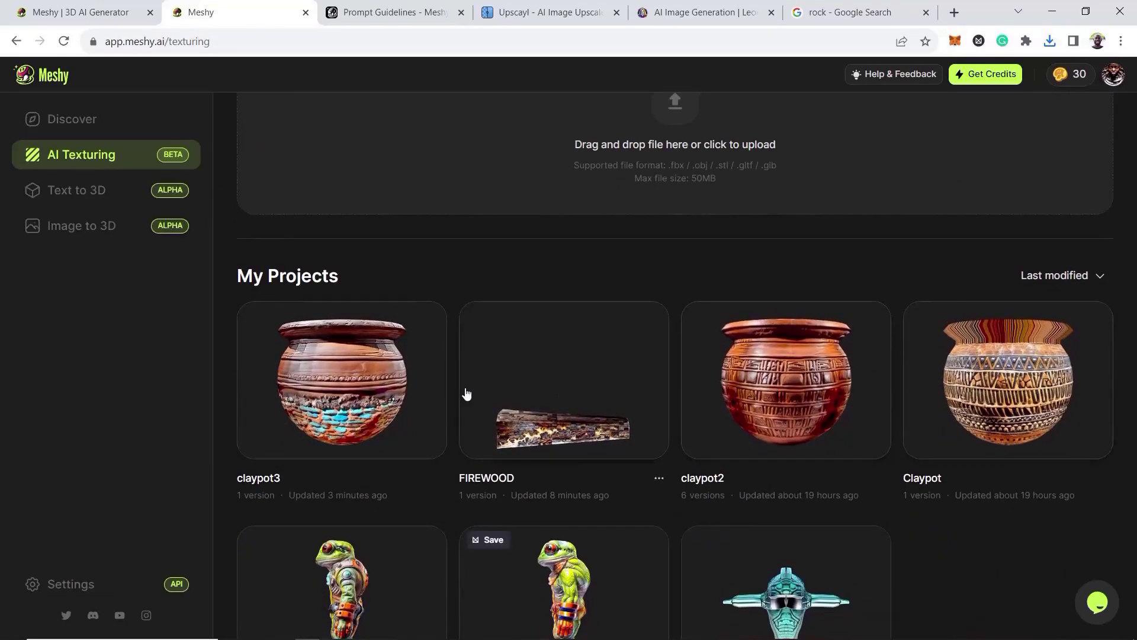
{"action": "scroll", "coordinate": [332, 385], "scroll_direction": "up", "scroll_amount": 4}
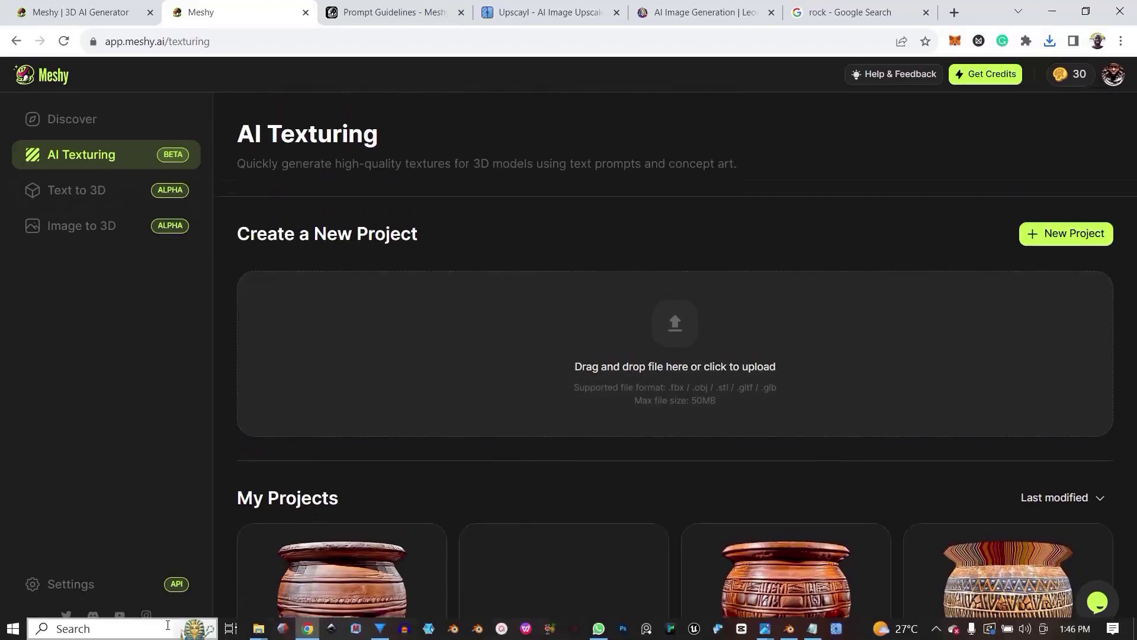
{"action": "left_click", "coordinate": [257, 630]}
{"action": "left_click_drag", "start_coordinate": [1065, 507], "coordinate": [613, 362]}
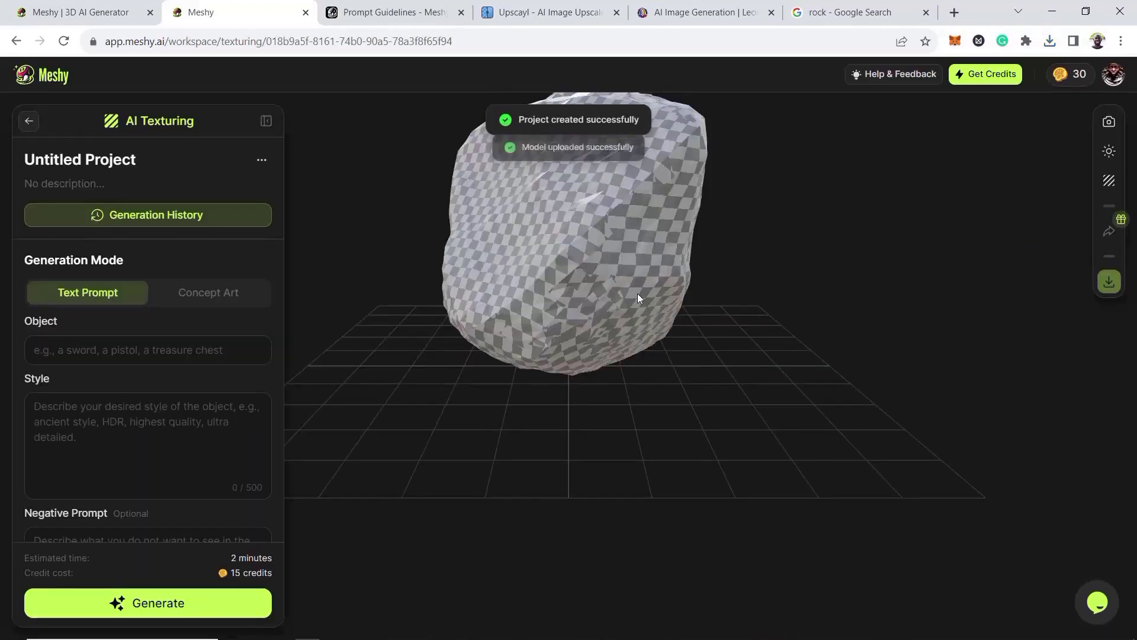
- Rename the Untitled Project to 'Rock'
{"action": "left_click_drag", "start_coordinate": [691, 389], "coordinate": [555, 267]}
{"action": "left_click", "coordinate": [262, 160]}
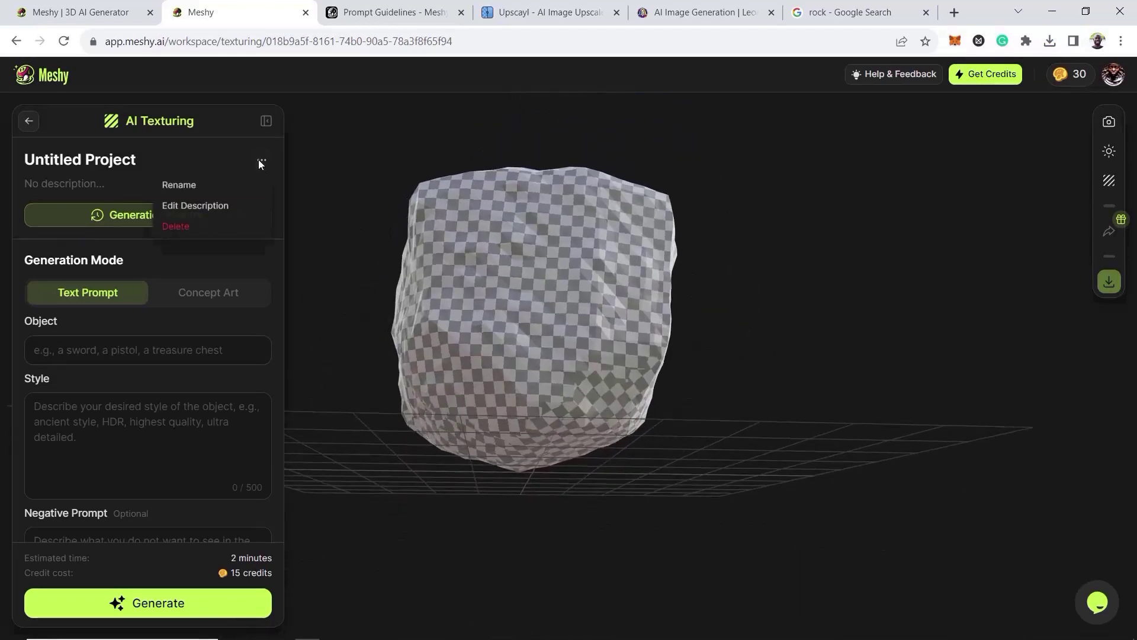
{"action": "left_click", "coordinate": [202, 185]}
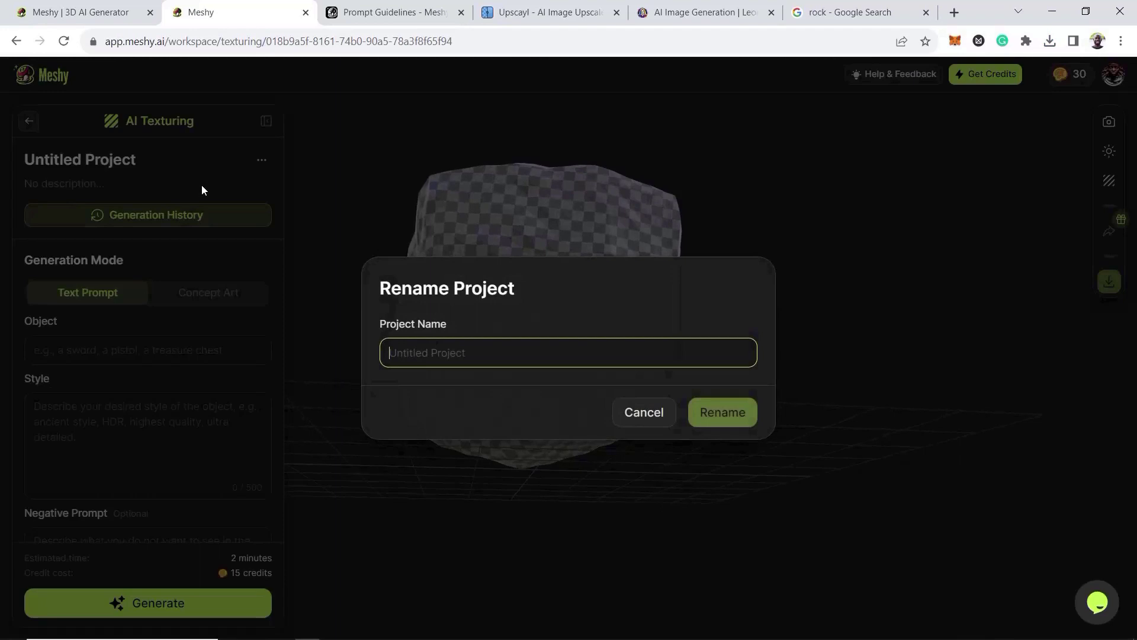
{"action": "type", "text": "Roc"}
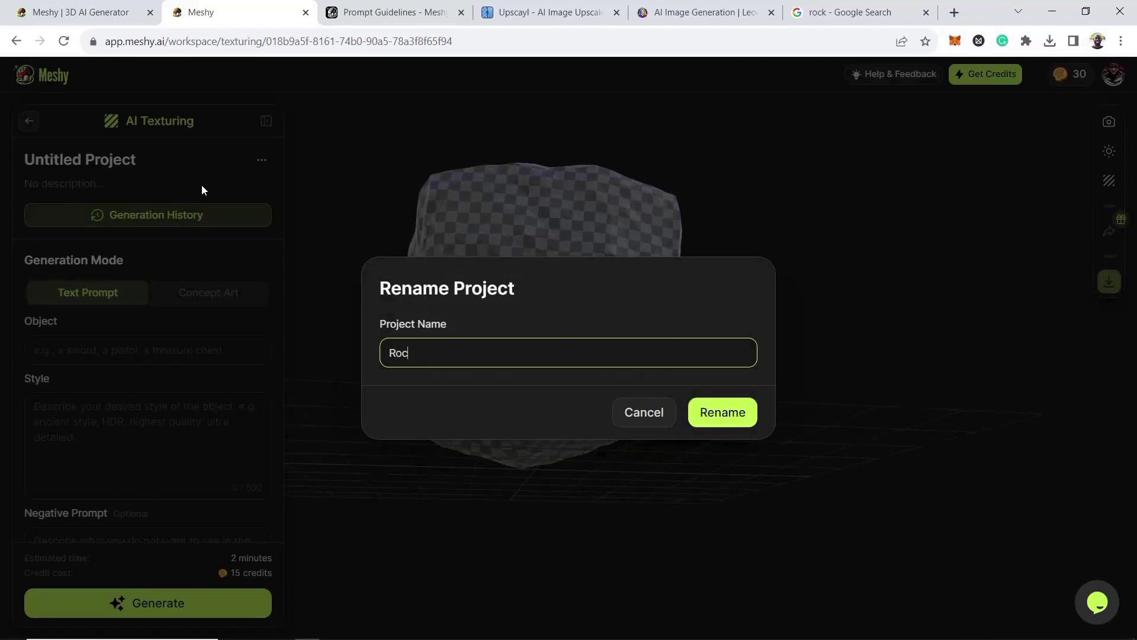
{"action": "type", "text": "k"}
{"action": "key", "text": "Return"}
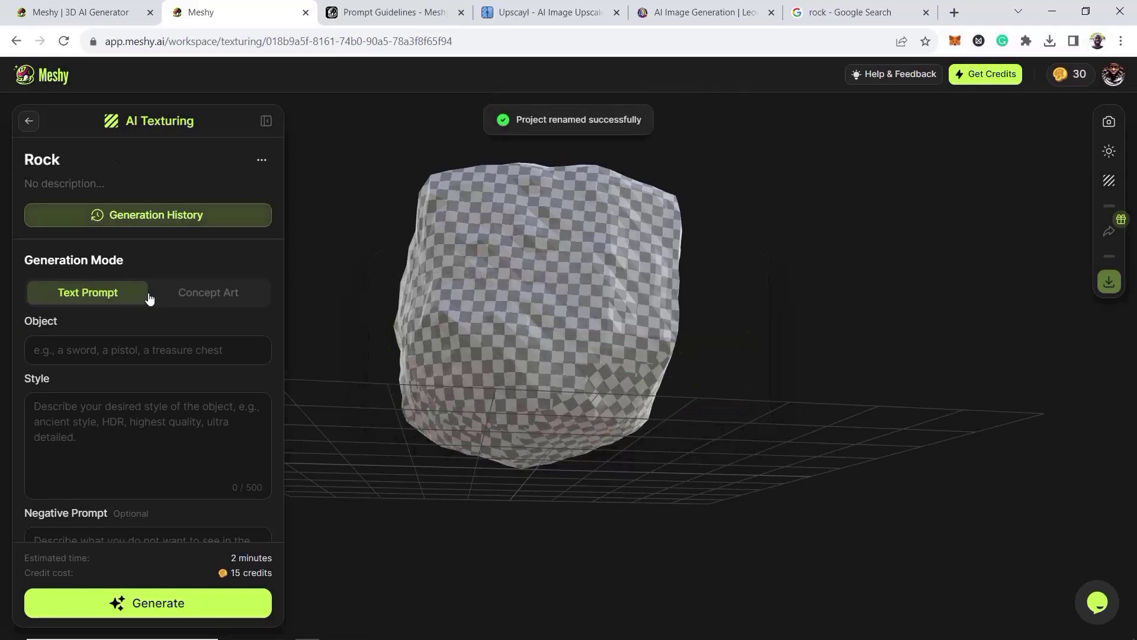
- Enter the object prompt 'rock, stone' and the style prompt 'detailed rock'
{"action": "left_click", "coordinate": [105, 352]}
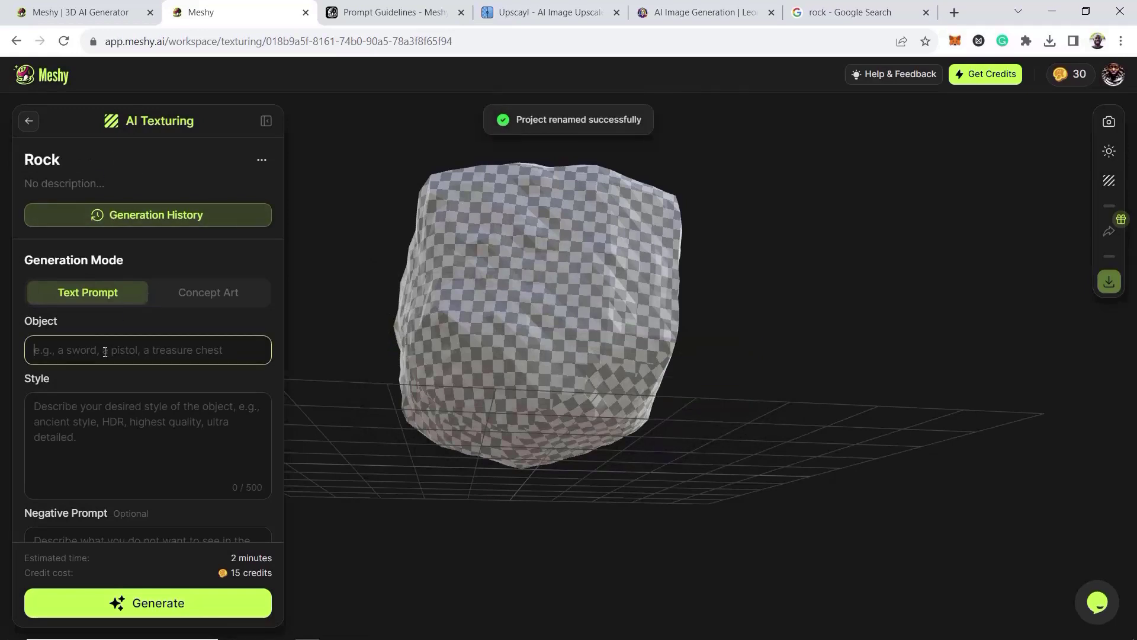
{"action": "type", "text": "st"}
{"action": "key", "text": "BackSpace"}
{"action": "type", "text": "r"}
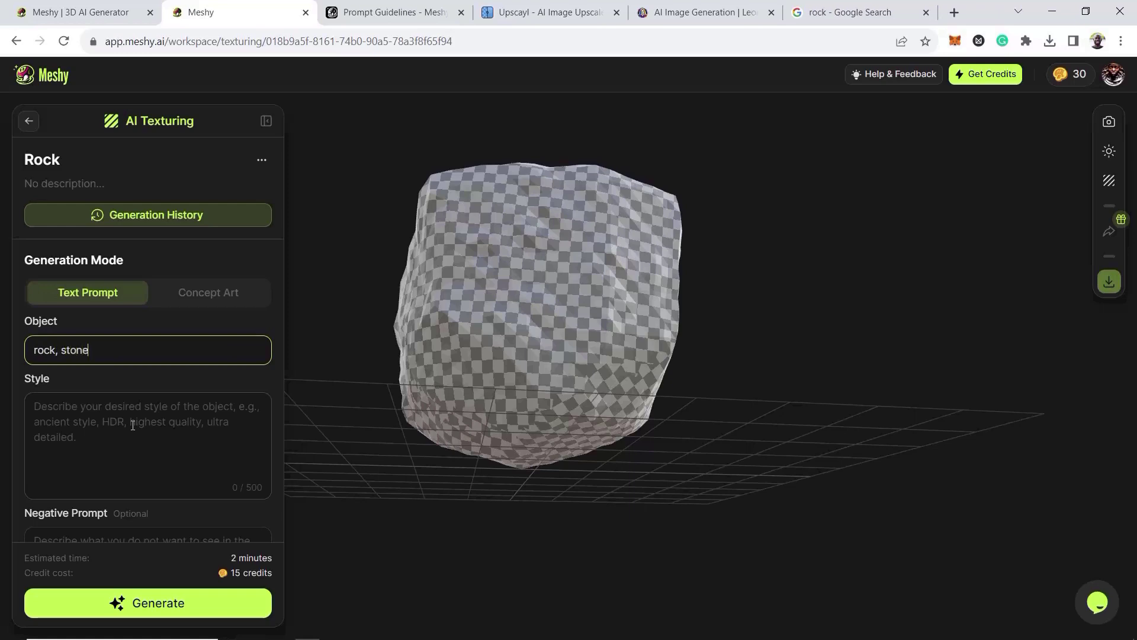
{"action": "left_click", "coordinate": [108, 431]}
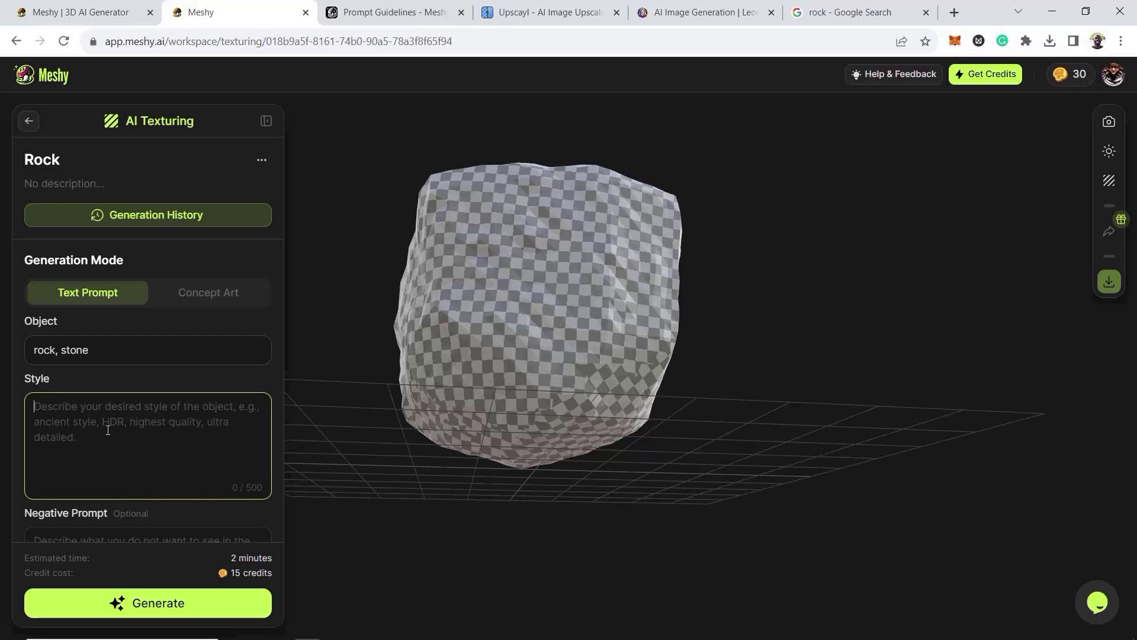
{"action": "type", "text": "detai"}
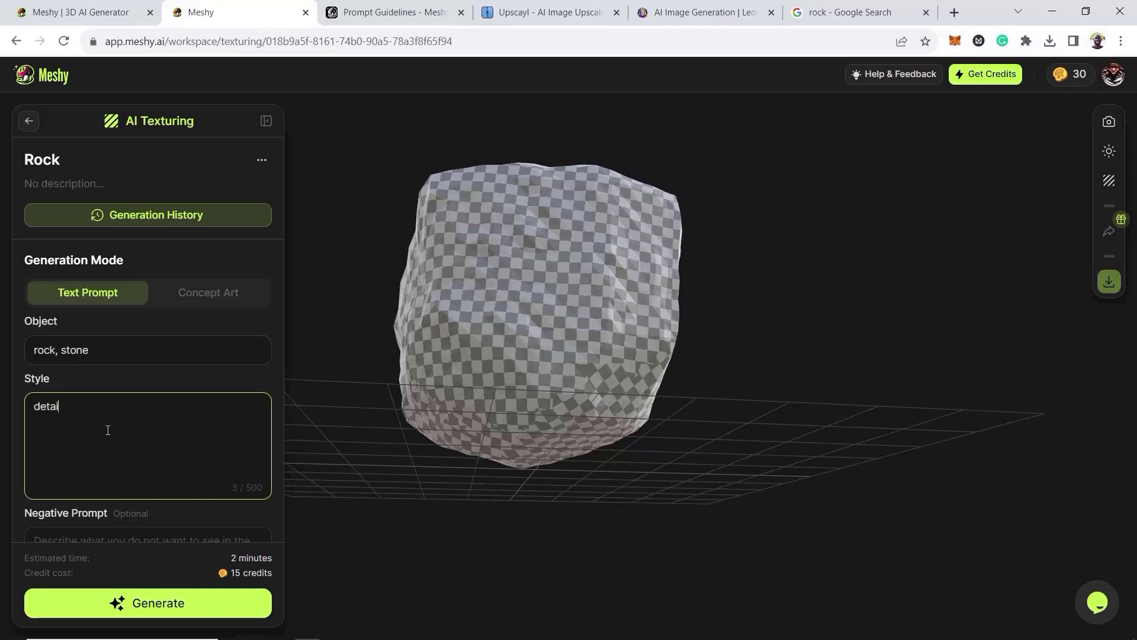
{"action": "type", "text": "led rock"}
- Fill the negative prompt with 'blurry, low quality, unnatural color' and start generation
{"action": "scroll", "coordinate": [169, 401], "scroll_direction": "down", "scroll_amount": 1}
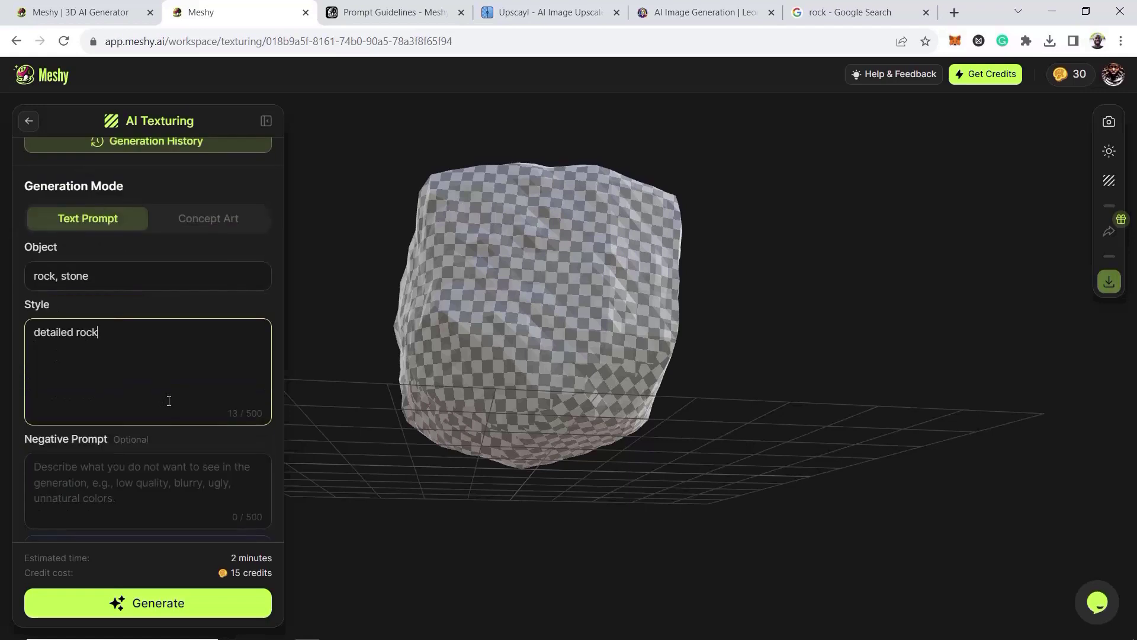
{"action": "left_click", "coordinate": [142, 481]}
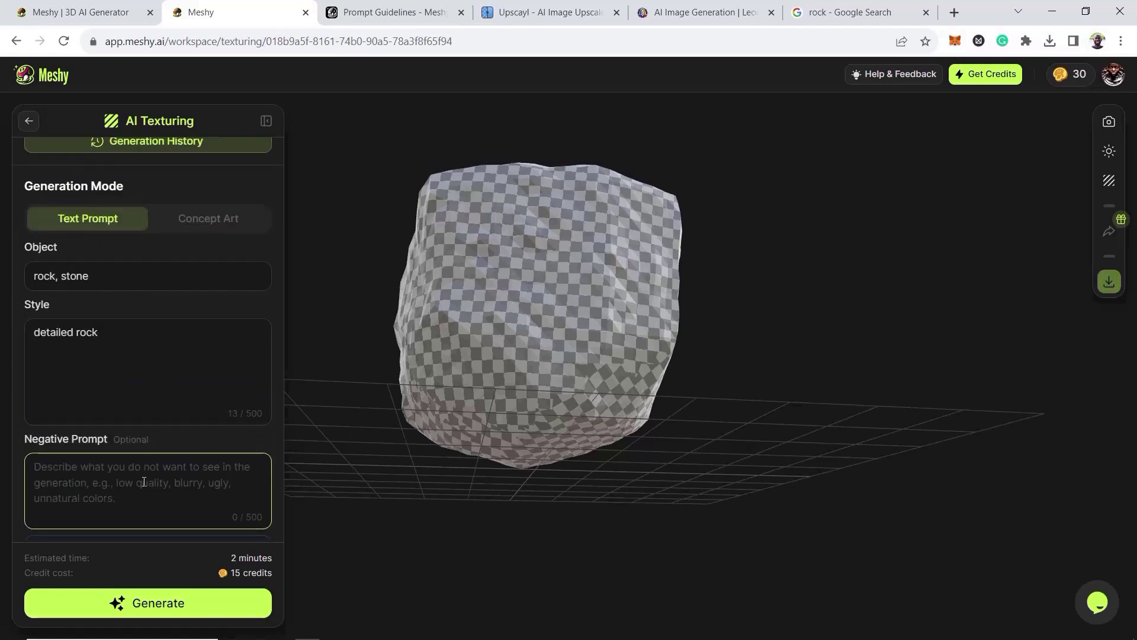
{"action": "type", "text": "b"}
{"action": "right_click", "coordinate": [144, 482]}
{"action": "left_click", "coordinate": [51, 469]}
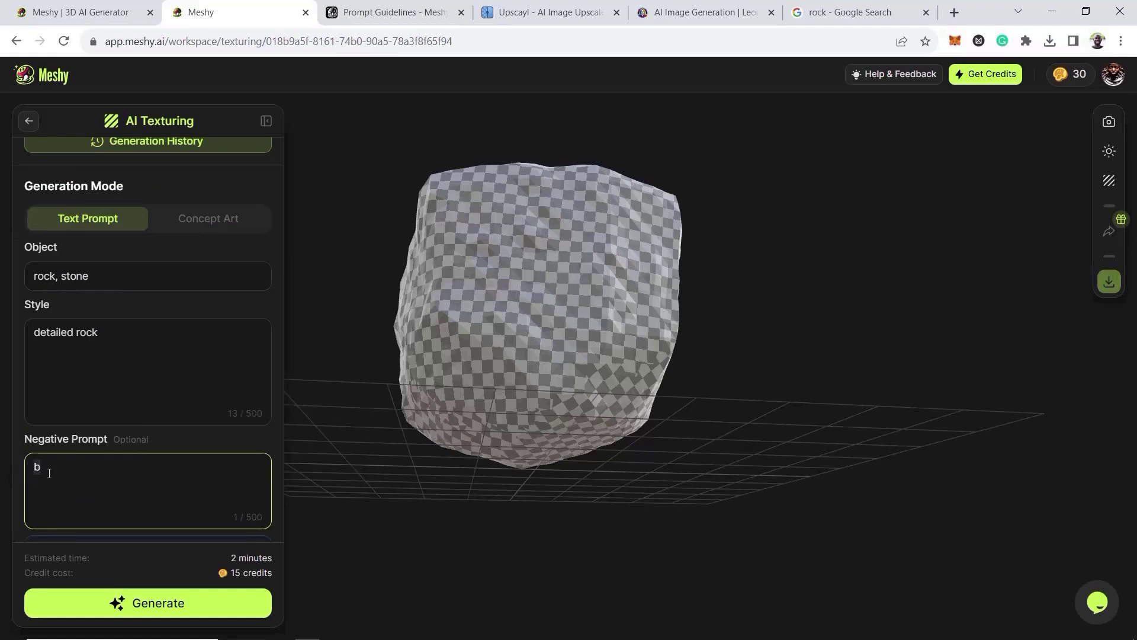
{"action": "type", "text": "blurry, low quality, unnatural color"}
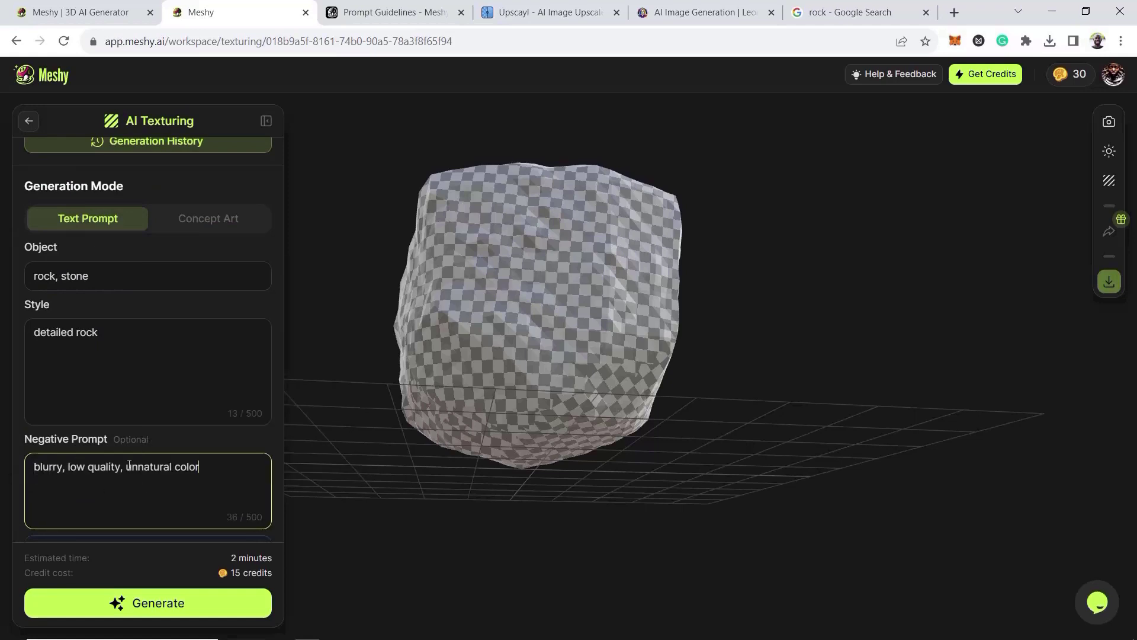
{"action": "left_click", "coordinate": [169, 603]}
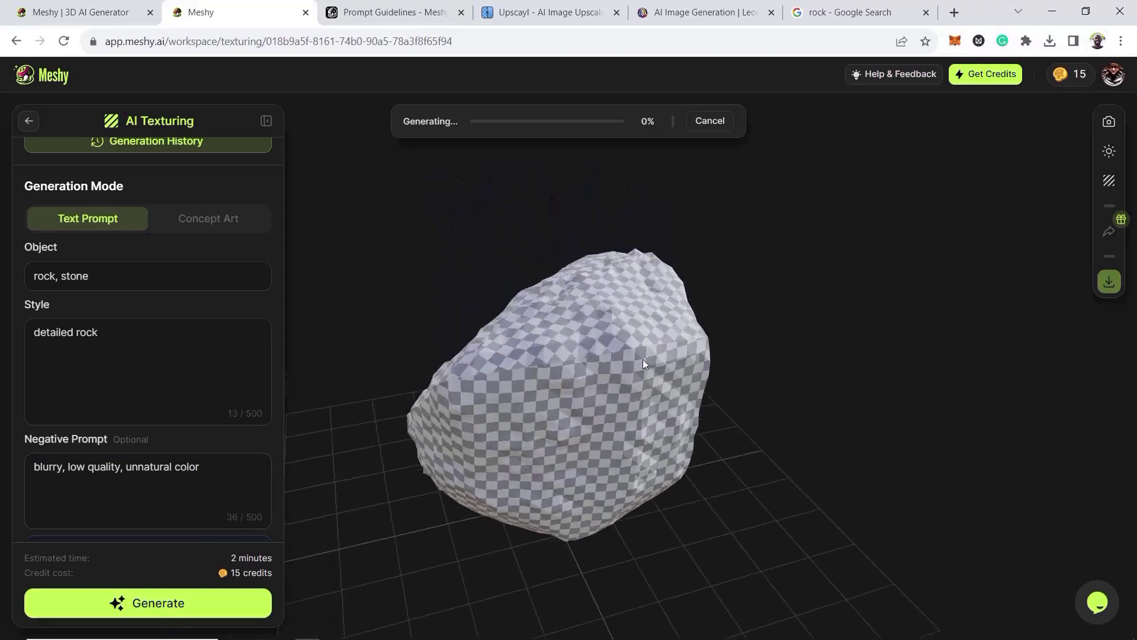
- Orbit the rock while its grey-blue stone texture generates to 100%
{"action": "left_click_drag", "start_coordinate": [642, 359], "coordinate": [631, 329]}
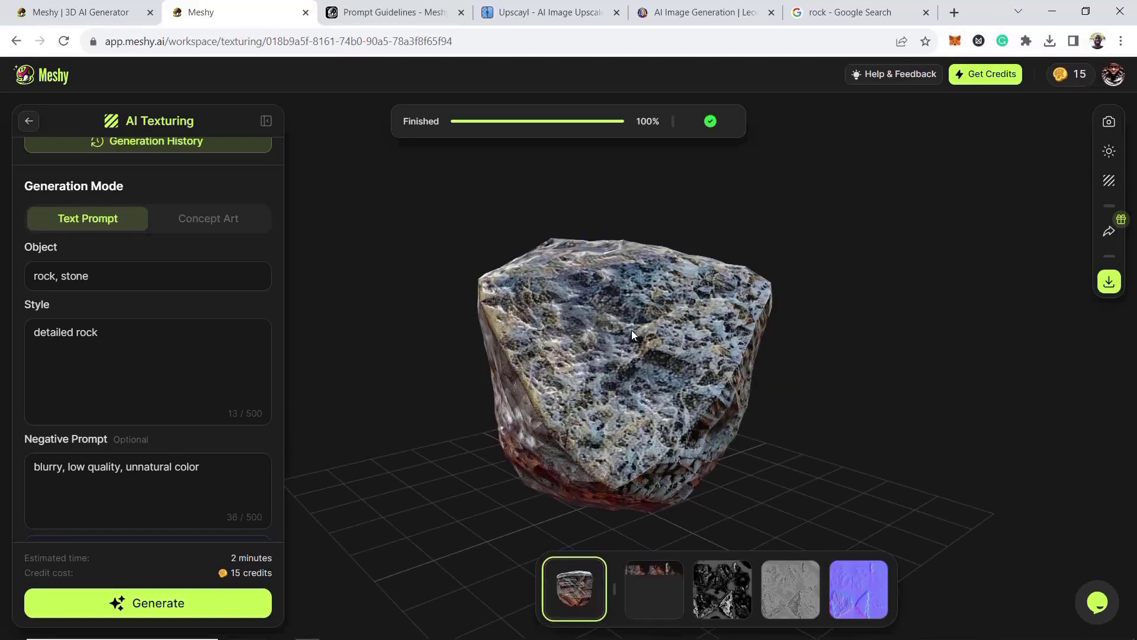
- Inspect the textured rock's reddish layered side and bring up its download format choices
{"action": "left_click_drag", "start_coordinate": [689, 329], "coordinate": [417, 486]}
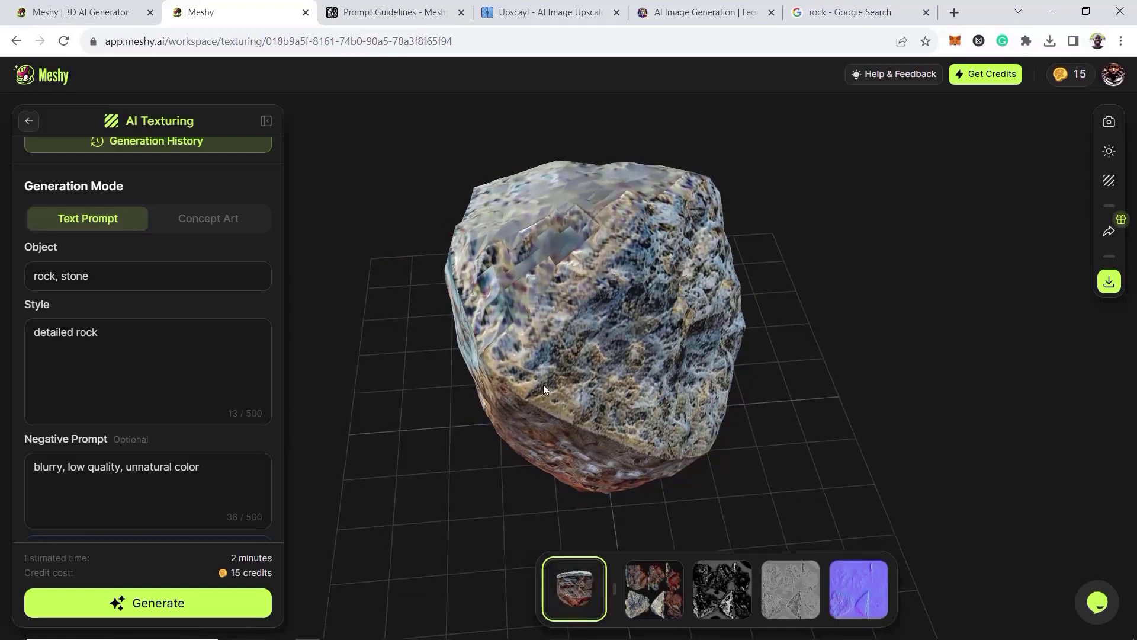
{"action": "left_click_drag", "start_coordinate": [521, 397], "coordinate": [596, 326]}
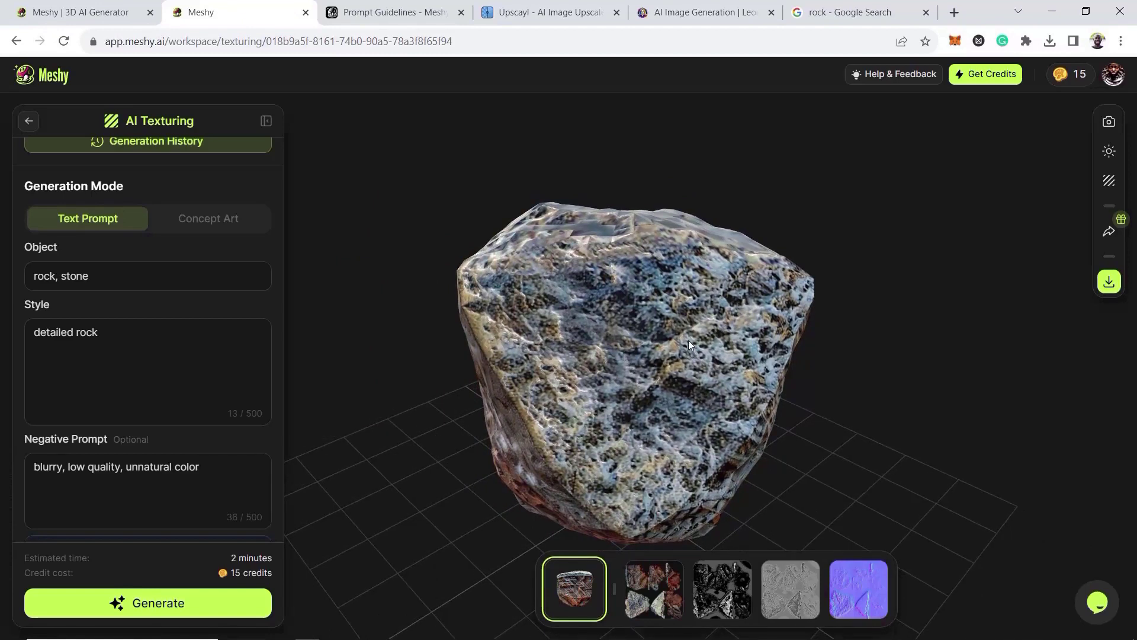
{"action": "left_click", "coordinate": [1108, 282]}
{"action": "left_click", "coordinate": [29, 122]}
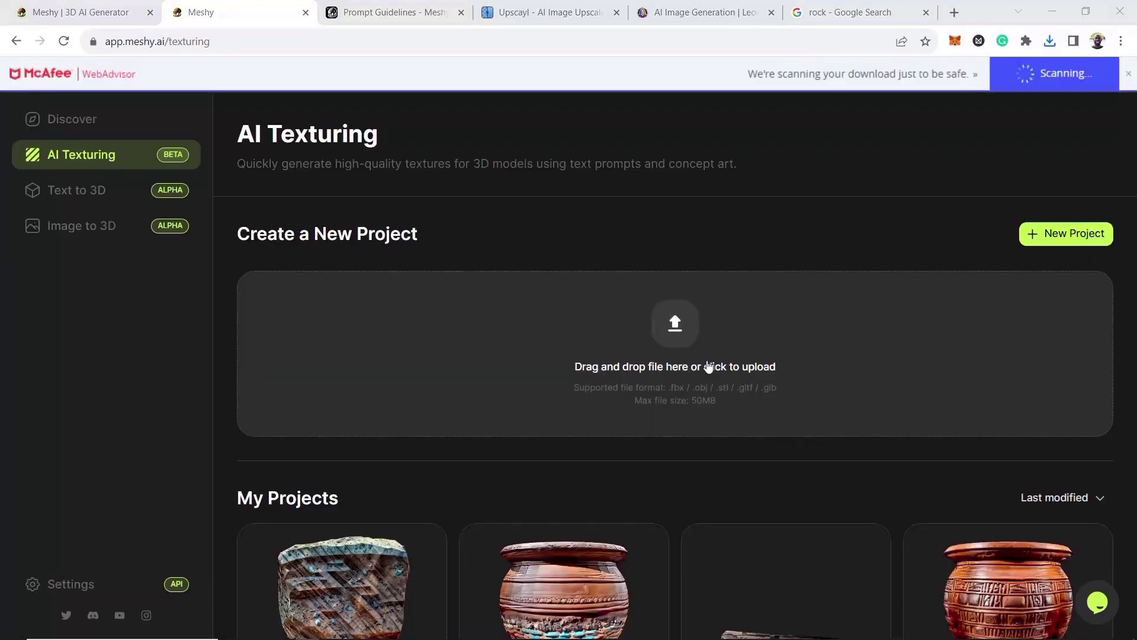